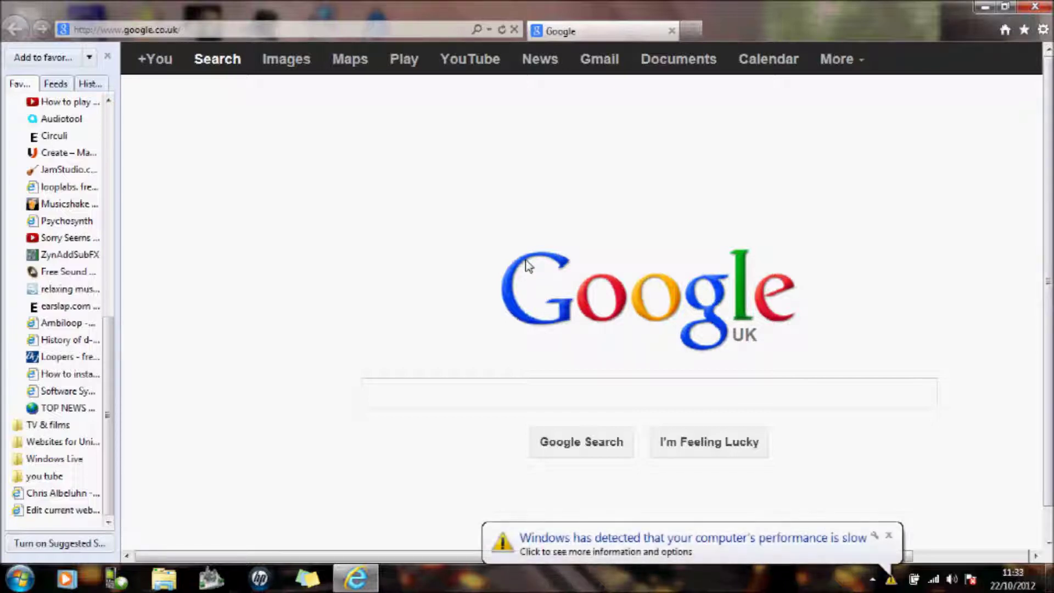
- Close the 'Windows has detected that your computer's performance is slow' notification balloon
{"action": "left_click", "coordinate": [888, 536]}
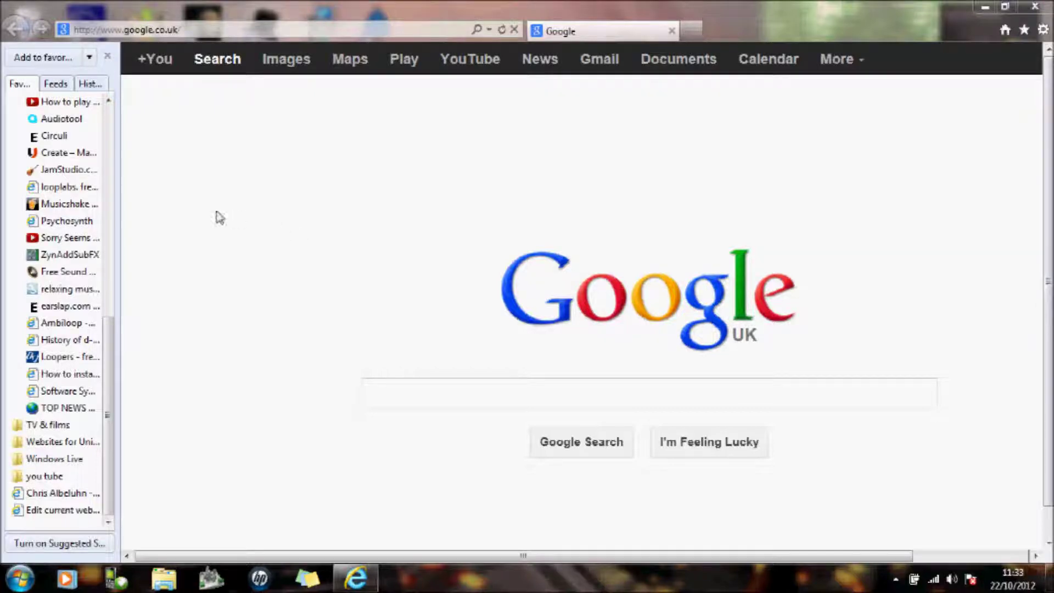
{"action": "mouse_move", "coordinate": [89, 413]}
{"action": "mouse_move", "coordinate": [73, 378]}
- Open the 'How to install VST plug-ins' favourite and scroll down to the Installing plug-ins section
{"action": "left_click", "coordinate": [77, 375]}
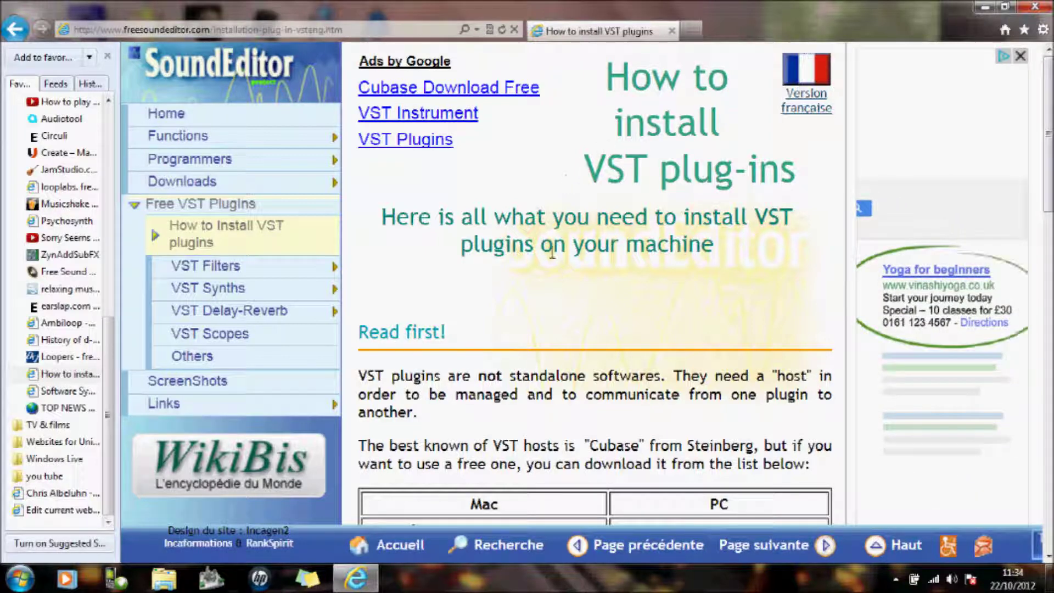
{"action": "scroll", "coordinate": [617, 207], "scroll_direction": "down", "scroll_amount": 4}
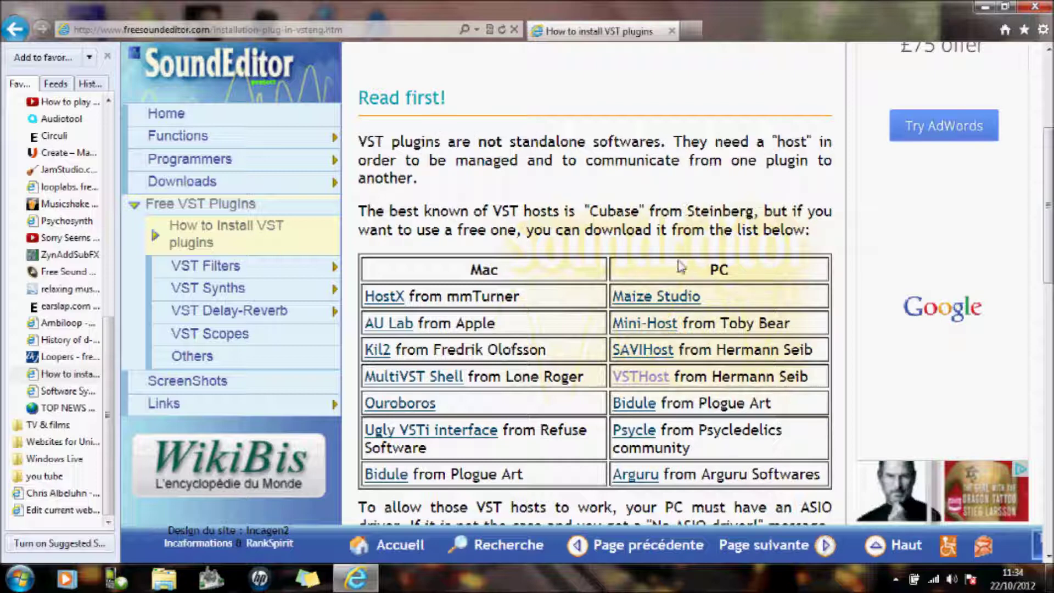
{"action": "scroll", "coordinate": [683, 267], "scroll_direction": "down", "scroll_amount": 3}
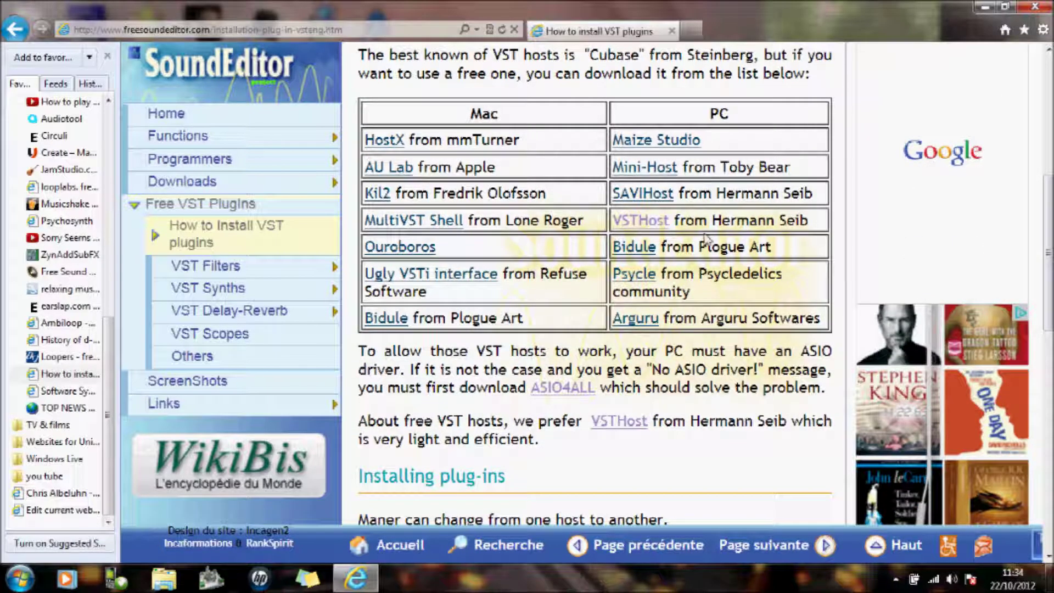
{"action": "scroll", "coordinate": [706, 240], "scroll_direction": "up", "scroll_amount": 3}
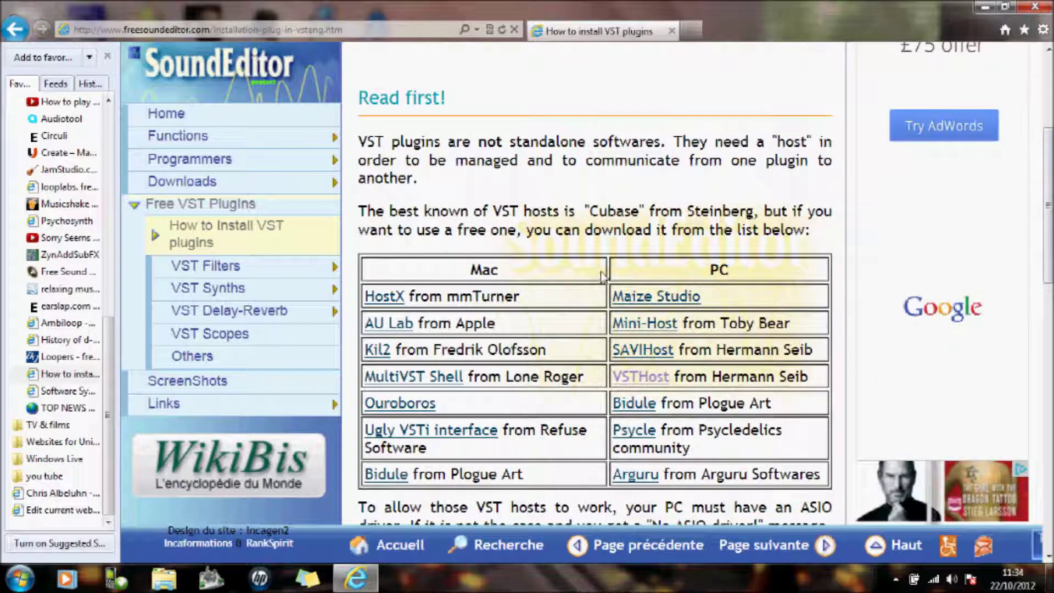
{"action": "scroll", "coordinate": [603, 277], "scroll_direction": "down", "scroll_amount": 6}
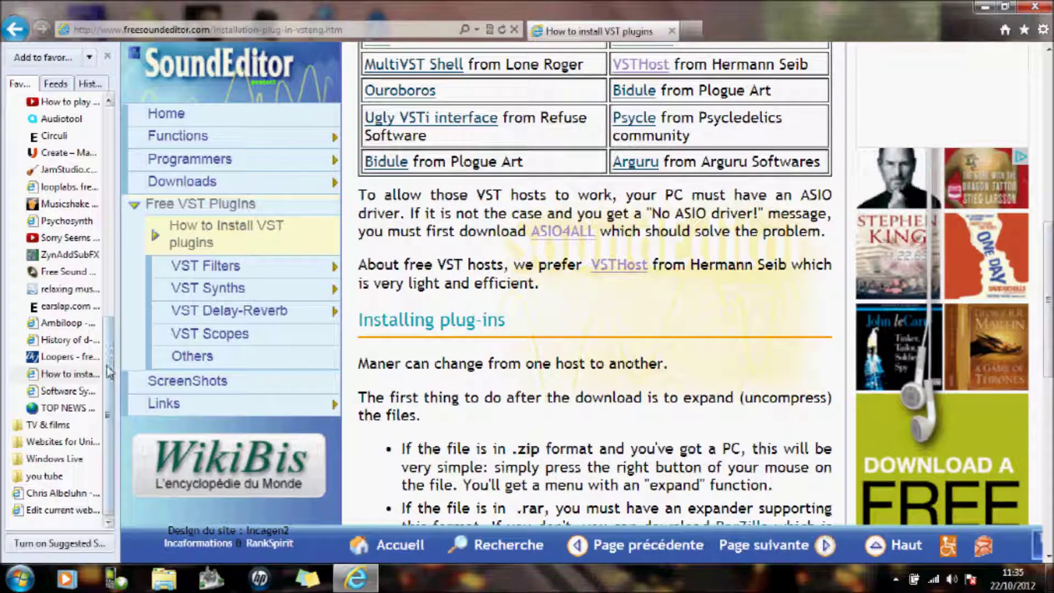
- Open the 'Software Synthesizer Synth1' favourite and scroll through the page
{"action": "left_click", "coordinate": [66, 395]}
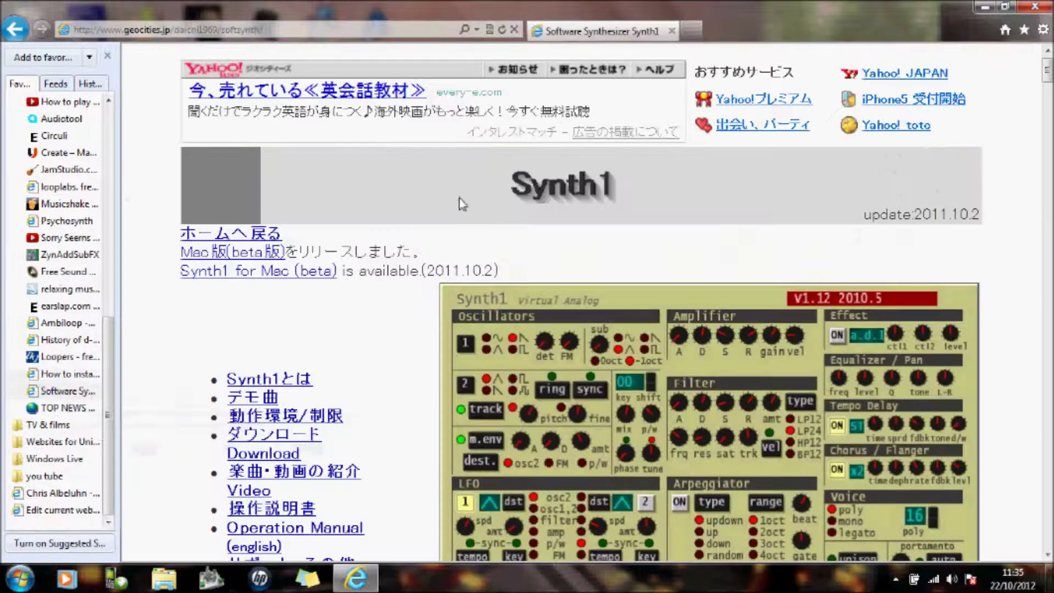
{"action": "scroll", "coordinate": [631, 348], "scroll_direction": "down", "scroll_amount": 1}
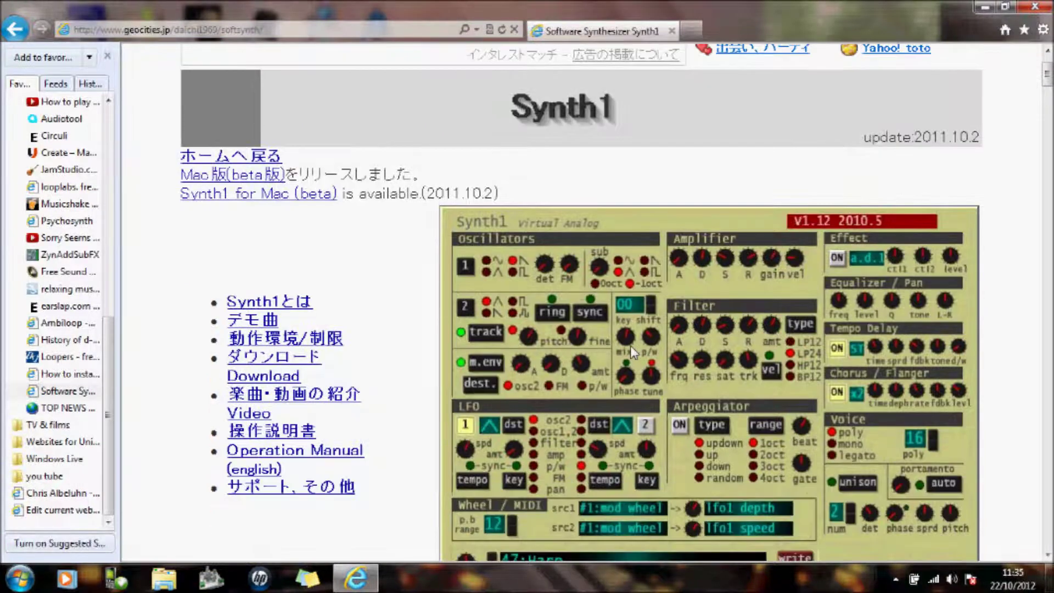
{"action": "scroll", "coordinate": [623, 325], "scroll_direction": "down", "scroll_amount": 2}
{"action": "scroll", "coordinate": [624, 315], "scroll_direction": "up", "scroll_amount": 3}
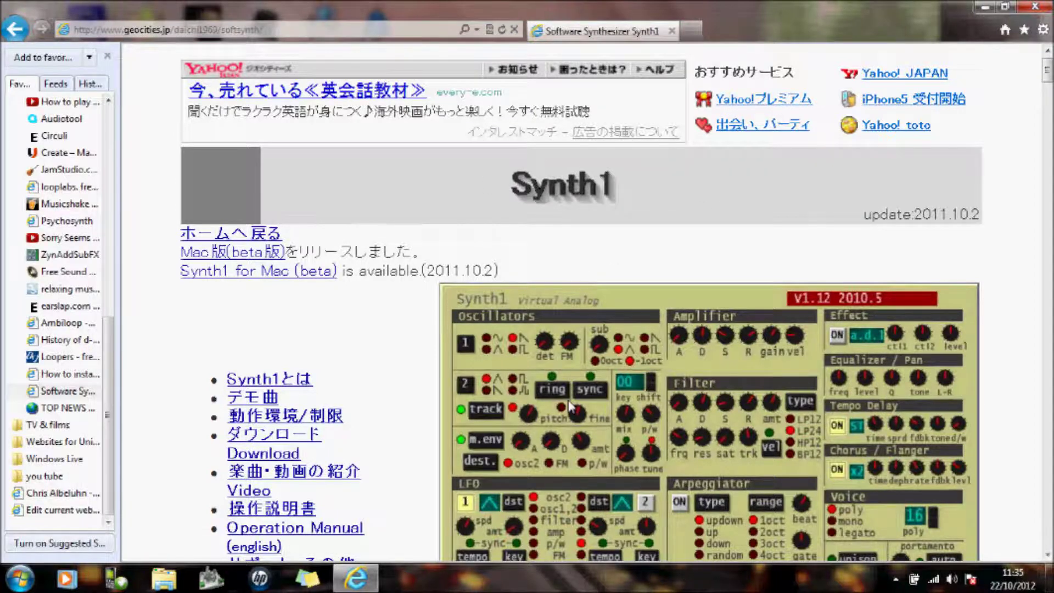
{"action": "scroll", "coordinate": [572, 406], "scroll_direction": "down", "scroll_amount": 1}
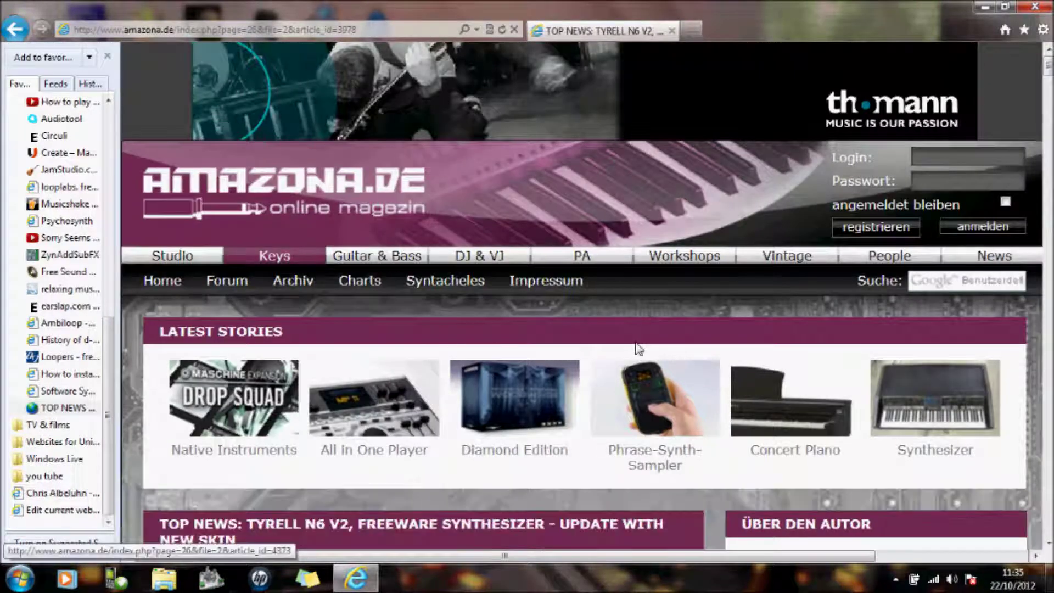
- Scroll through the Tyrell N6 article, then close Internet Explorer
{"action": "scroll", "coordinate": [1049, 133], "scroll_direction": "down", "scroll_amount": 10}
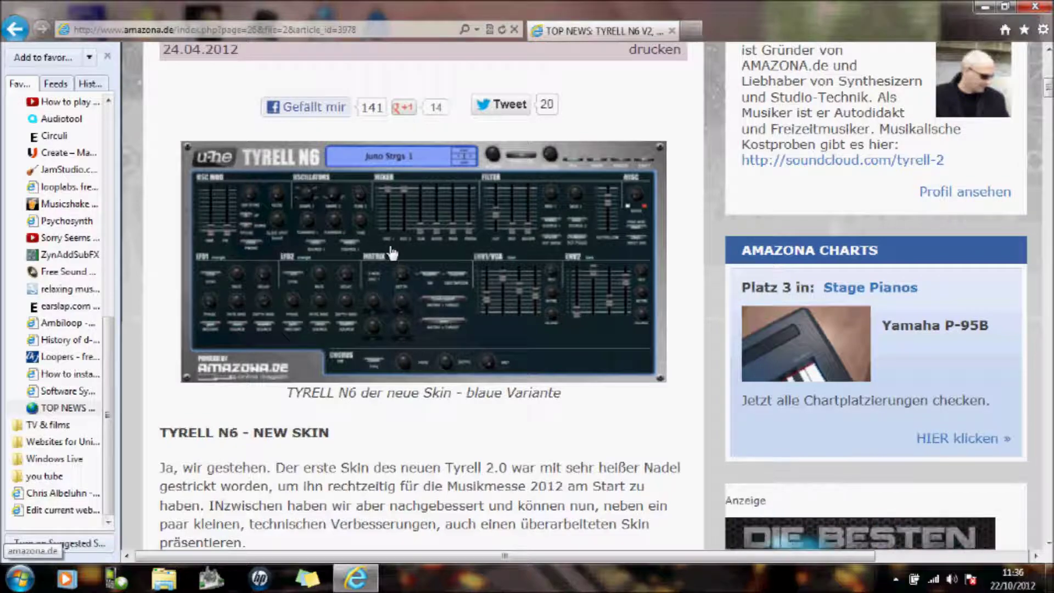
{"action": "left_click", "coordinate": [1035, 7]}
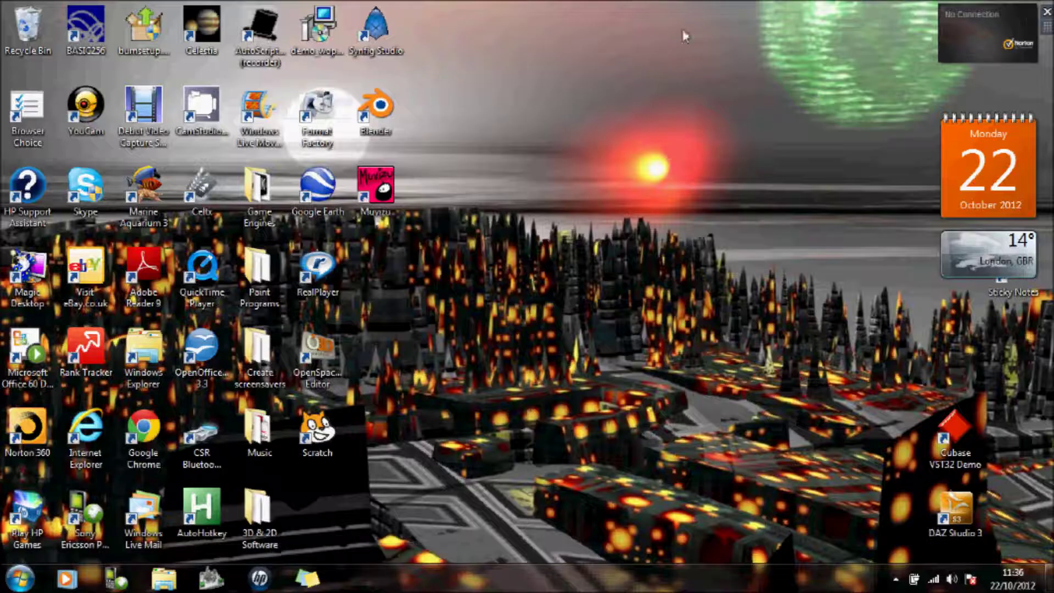
- Browse the FreeAgent GoFlex Drive (G:) downloaded programs folder into VST HOSTSynth - Tyryell n6
{"action": "double_click", "coordinate": [140, 358]}
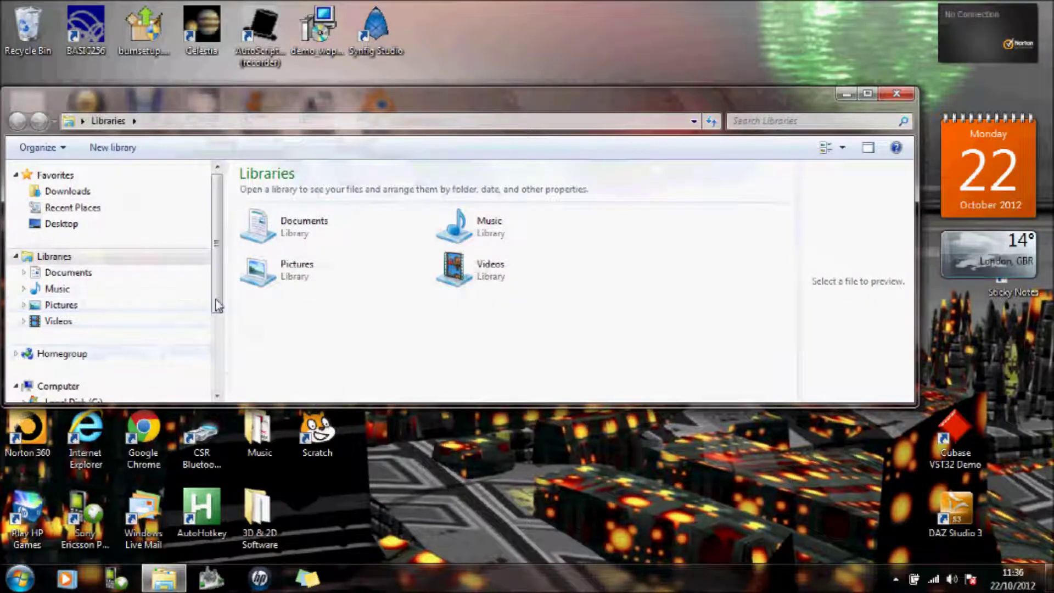
{"action": "scroll", "coordinate": [218, 305], "scroll_direction": "down", "scroll_amount": 3}
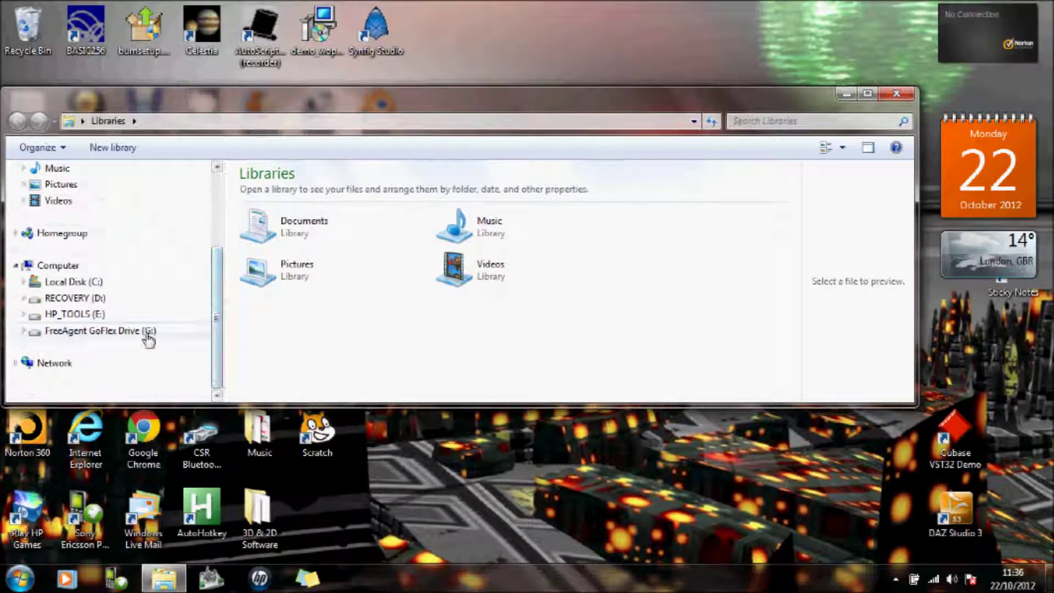
{"action": "left_click", "coordinate": [147, 333]}
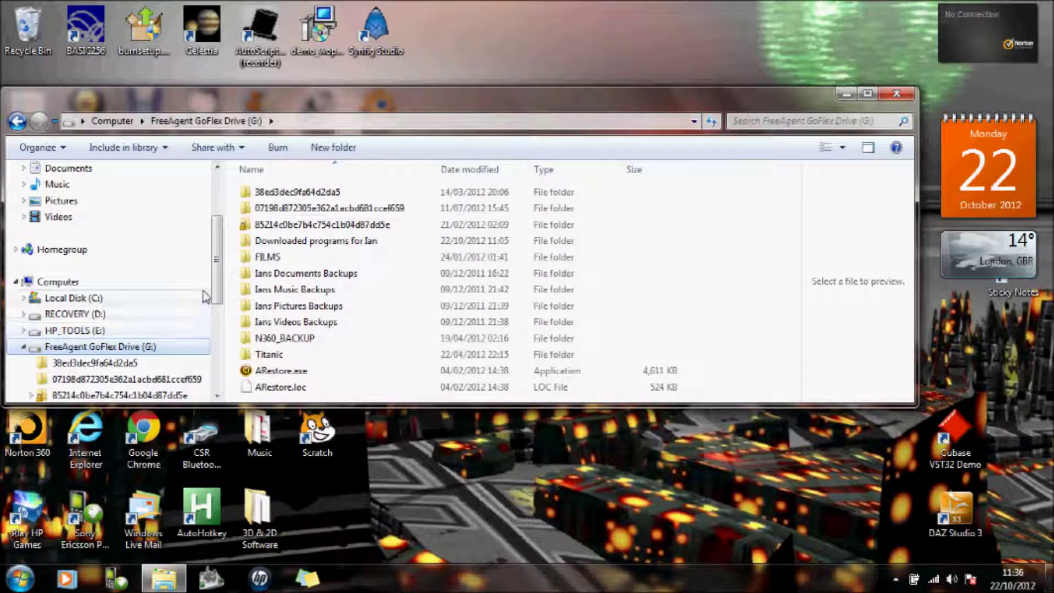
{"action": "double_click", "coordinate": [297, 242]}
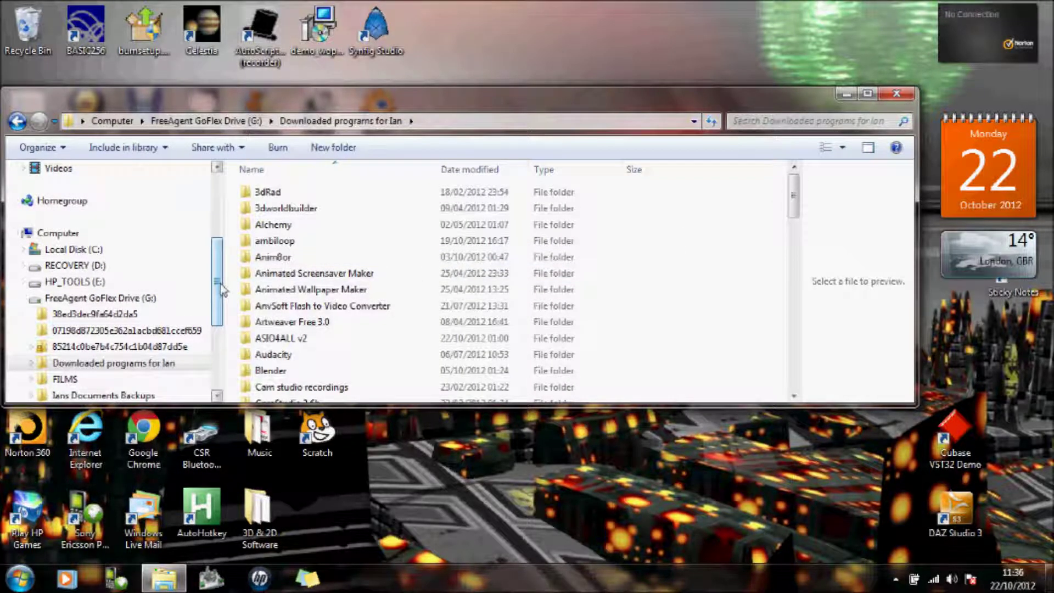
{"action": "left_click_drag", "start_coordinate": [222, 289], "coordinate": [223, 325]}
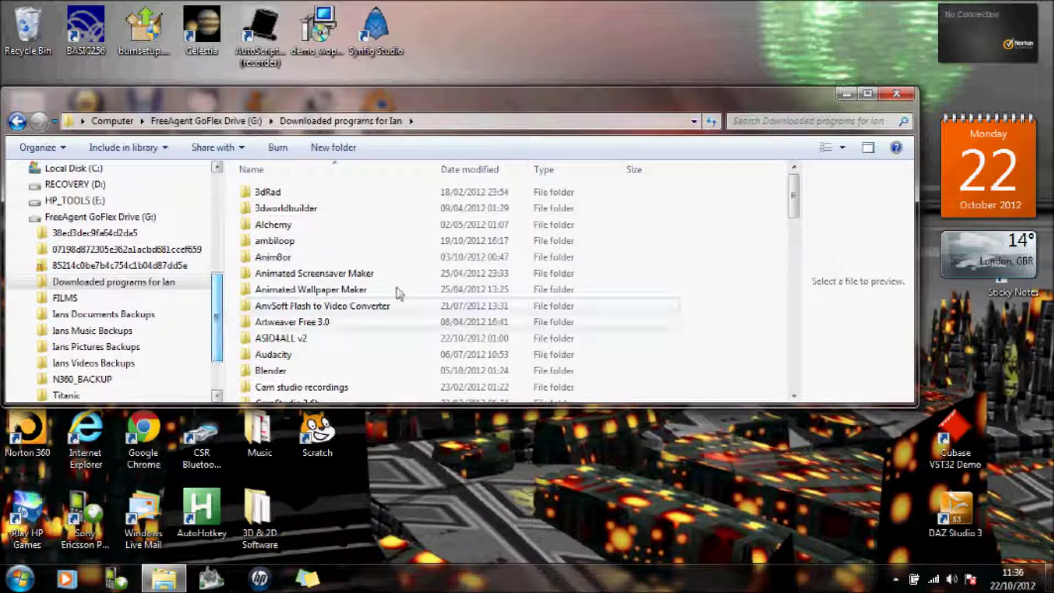
{"action": "left_click_drag", "start_coordinate": [801, 207], "coordinate": [794, 384]}
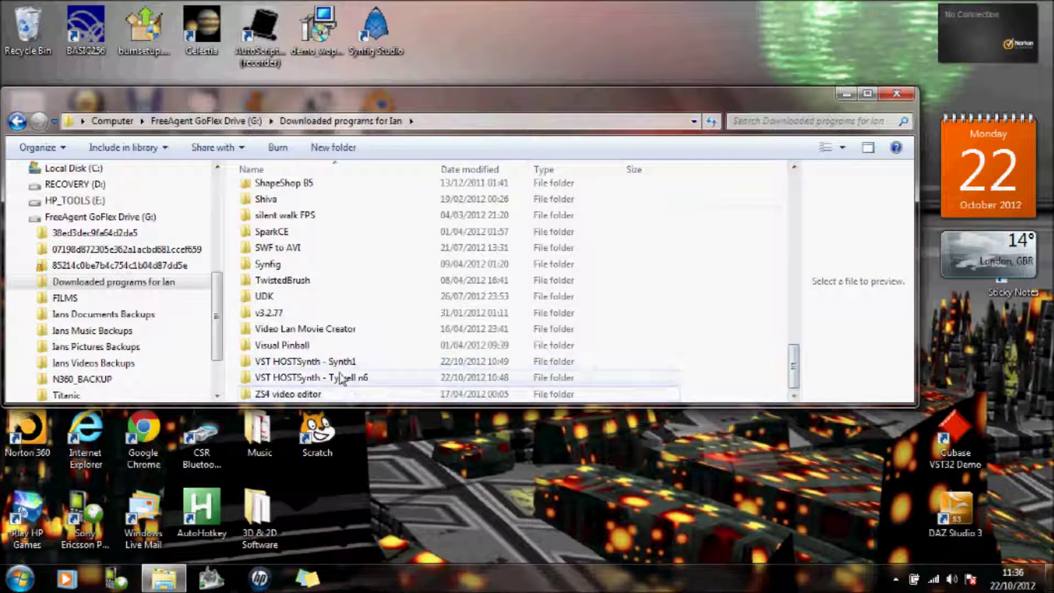
{"action": "mouse_move", "coordinate": [344, 383]}
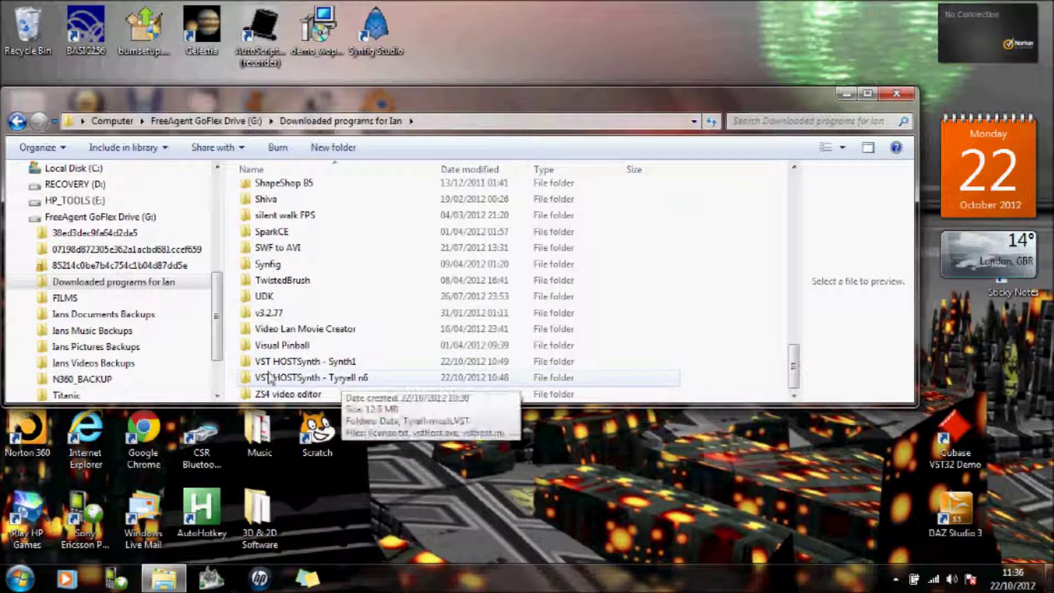
{"action": "double_click", "coordinate": [296, 378]}
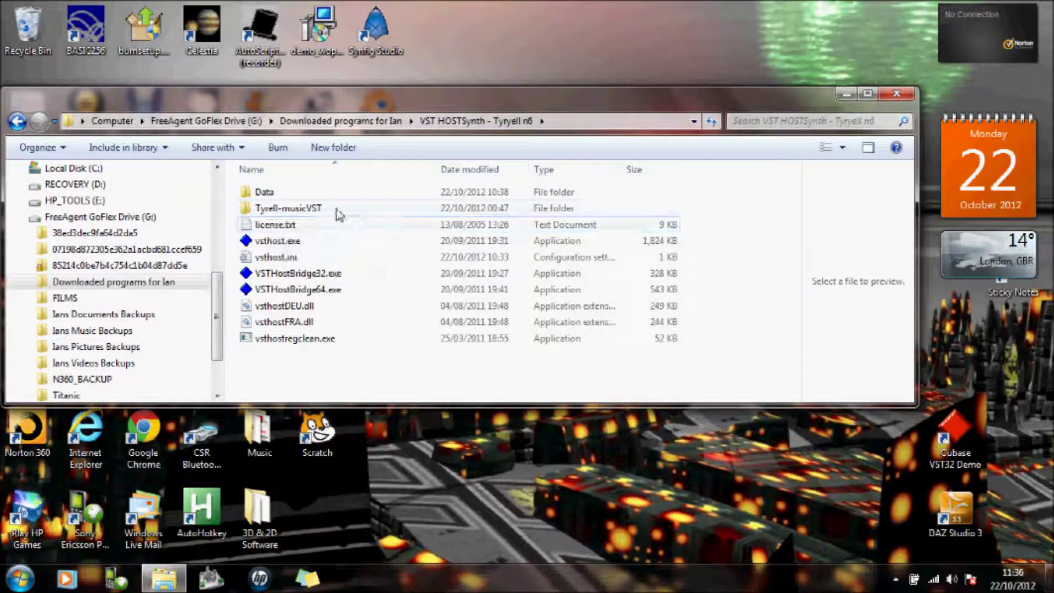
- Peek into the Tyrell-musicVST and TyrellN6V2Win subfolders, then launch vsthost.exe from VST HOSTSynth - Tyryell n6
{"action": "double_click", "coordinate": [279, 210]}
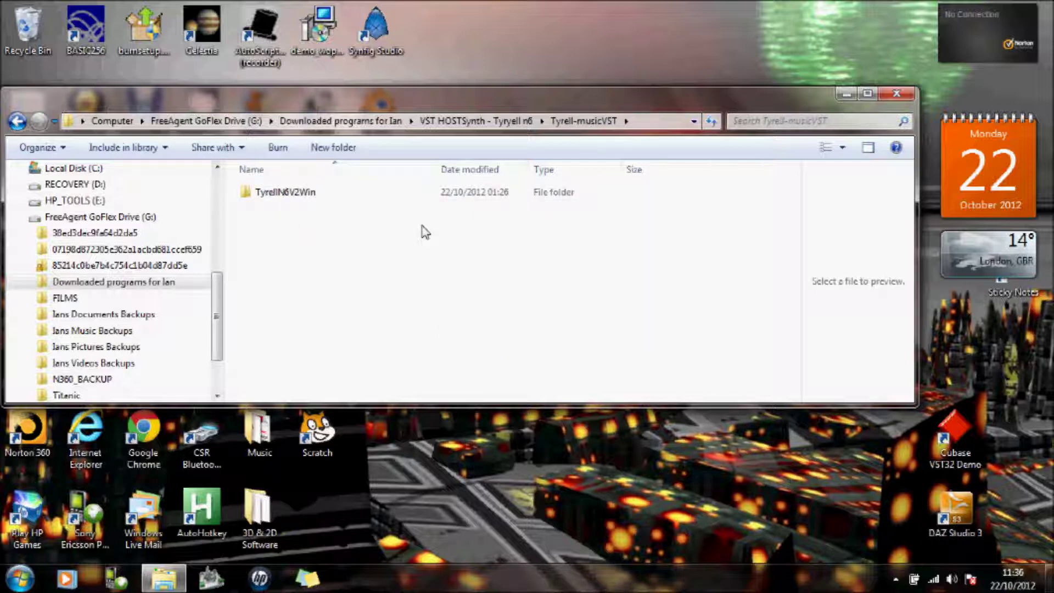
{"action": "double_click", "coordinate": [294, 192]}
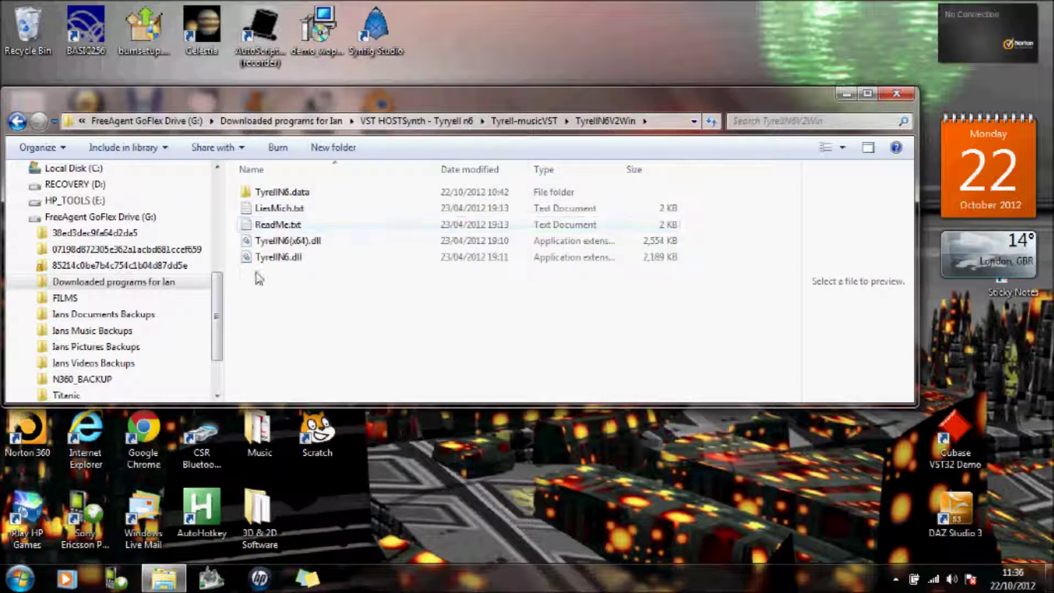
{"action": "left_click", "coordinate": [455, 122]}
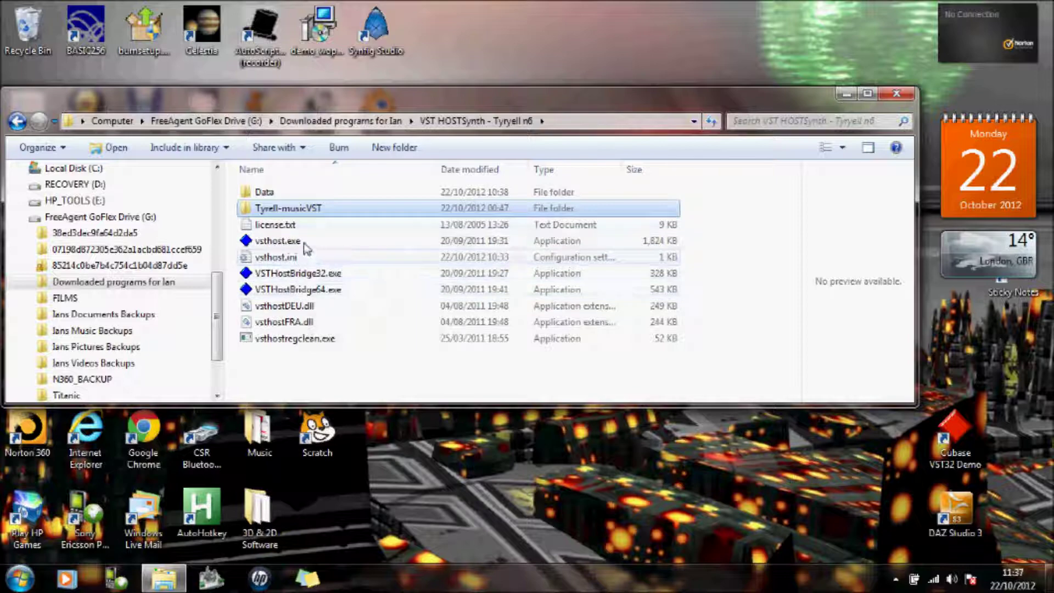
{"action": "mouse_move", "coordinate": [306, 249]}
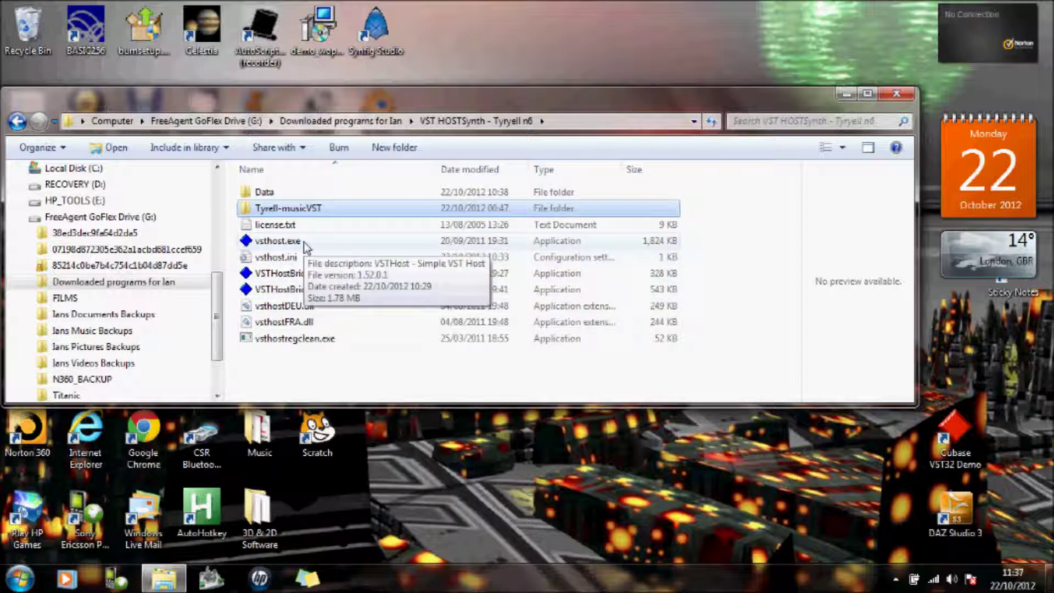
{"action": "double_click", "coordinate": [304, 242]}
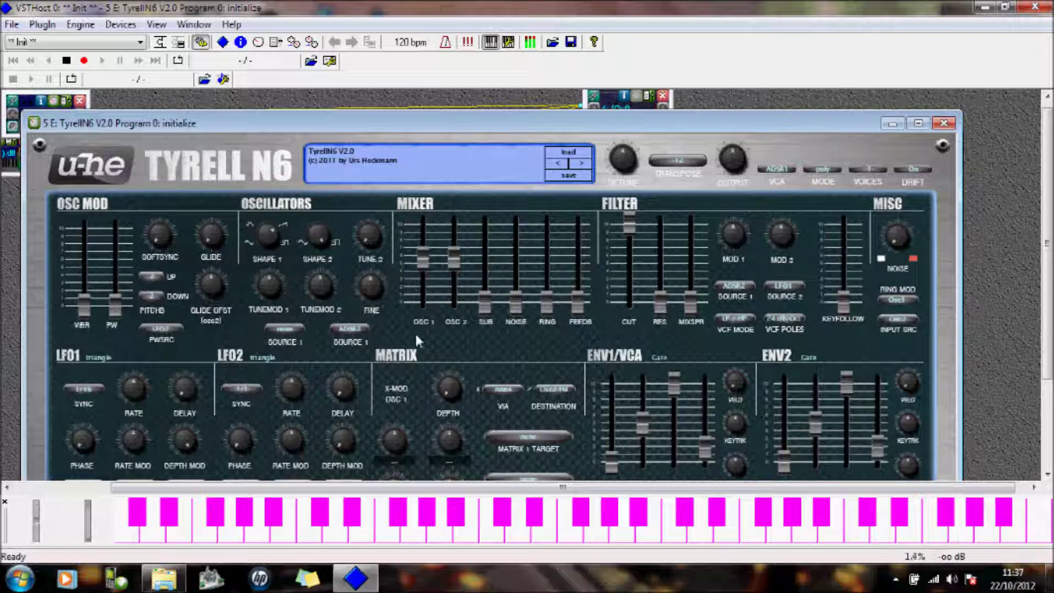
- Play several notes on the Tyrell N6 keyboard, then open its preset browser via 'load'
{"action": "left_click", "coordinate": [508, 519]}
{"action": "left_click", "coordinate": [612, 519]}
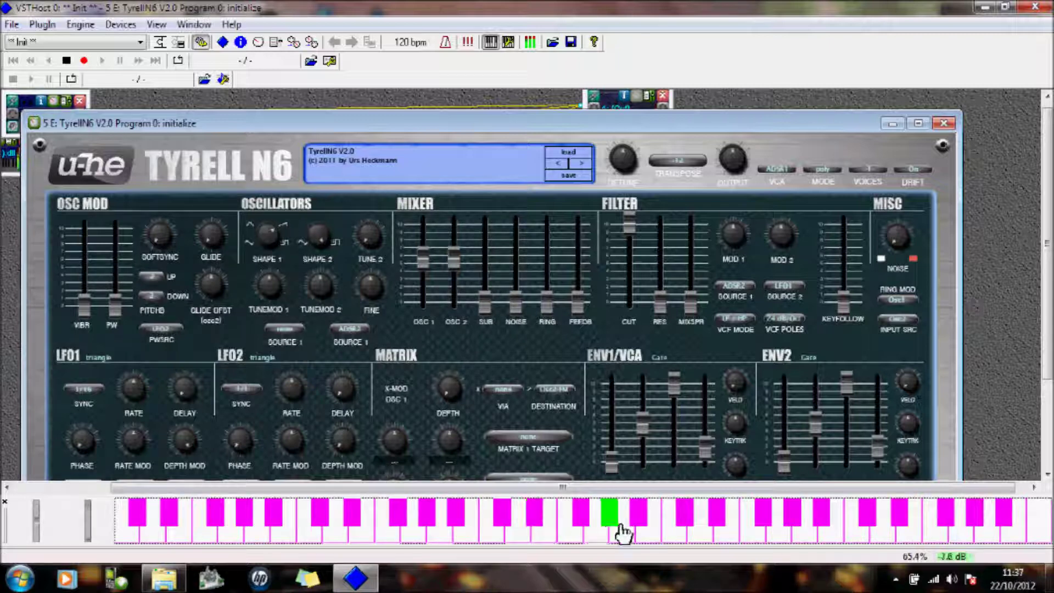
{"action": "left_click", "coordinate": [535, 513]}
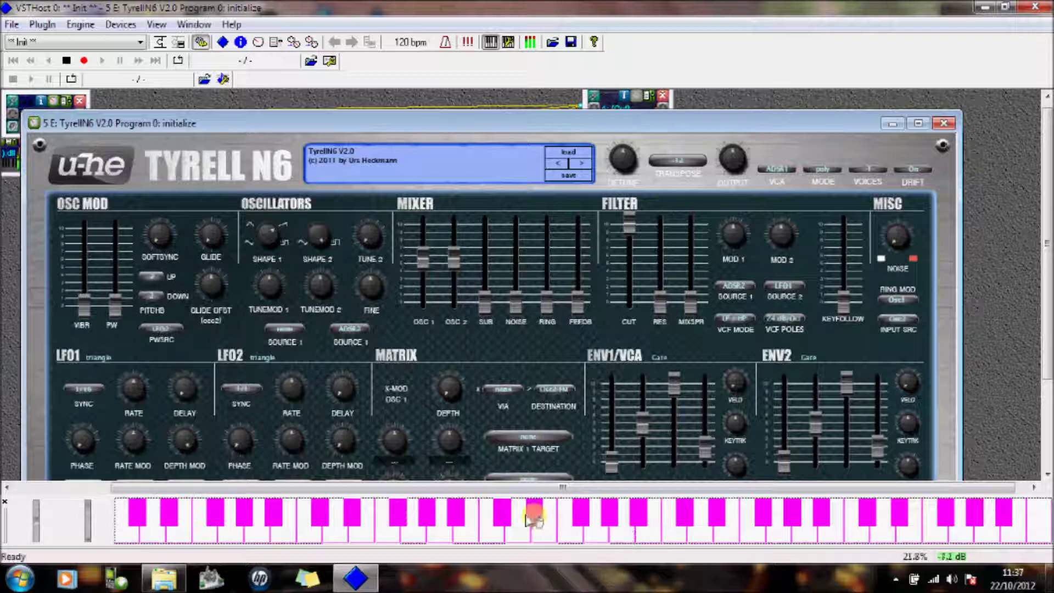
{"action": "left_click", "coordinate": [500, 513]}
{"action": "left_click", "coordinate": [457, 522]}
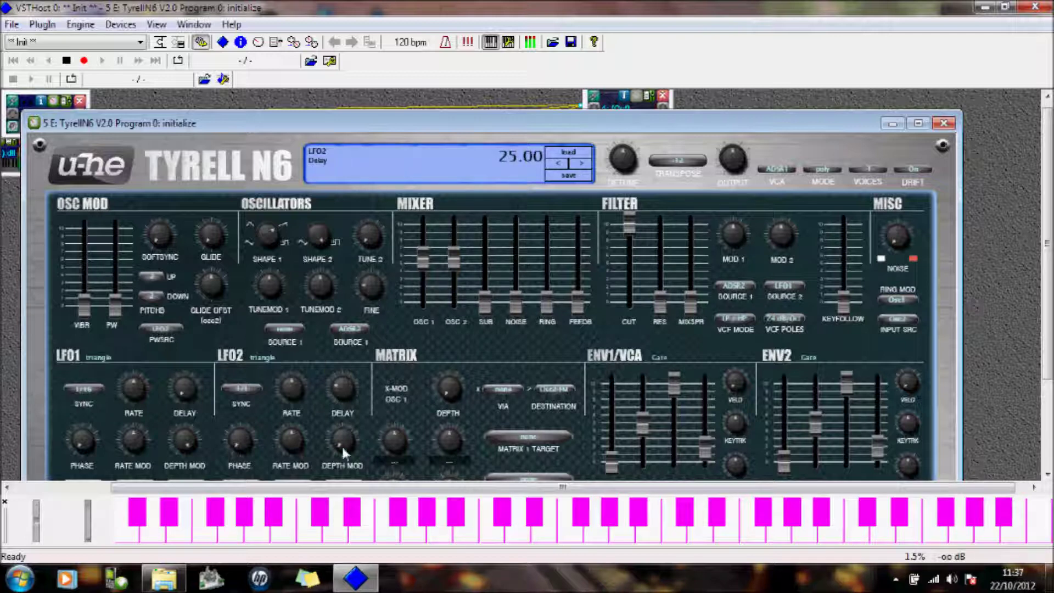
{"action": "left_click", "coordinate": [351, 513]}
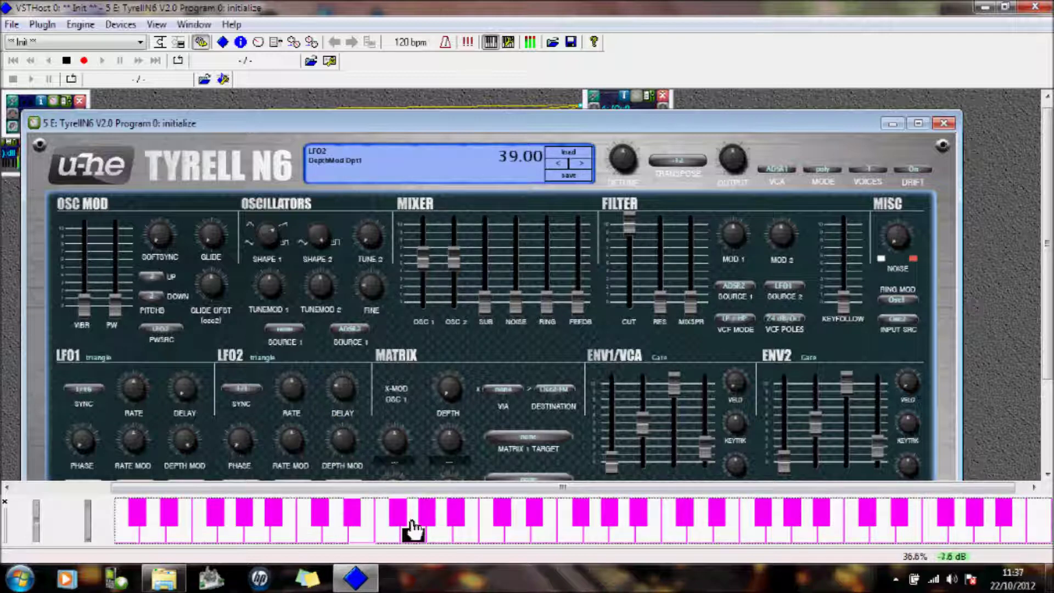
{"action": "left_click", "coordinate": [428, 519]}
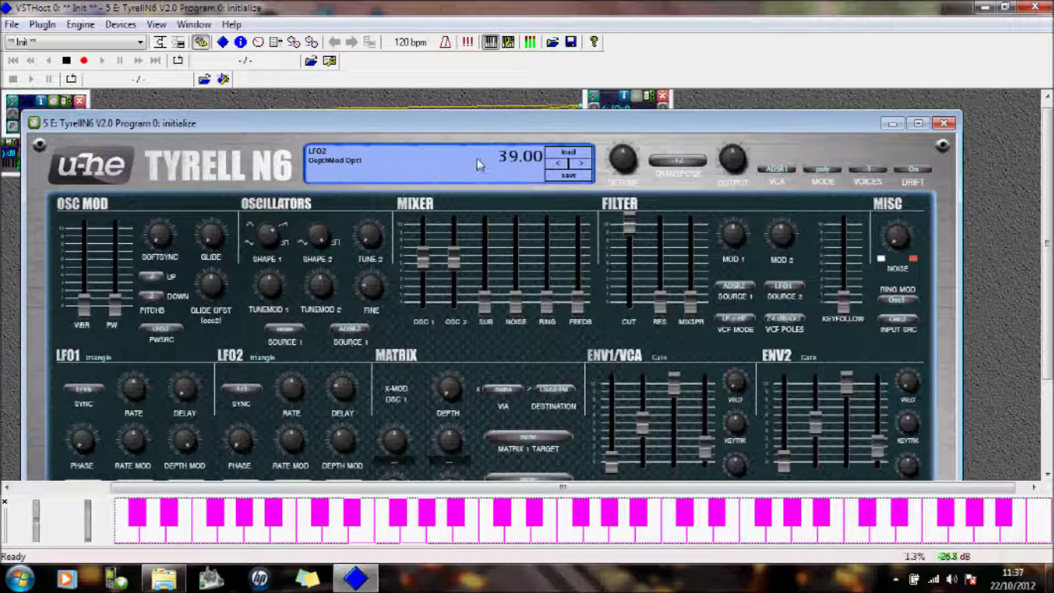
{"action": "left_click", "coordinate": [568, 156]}
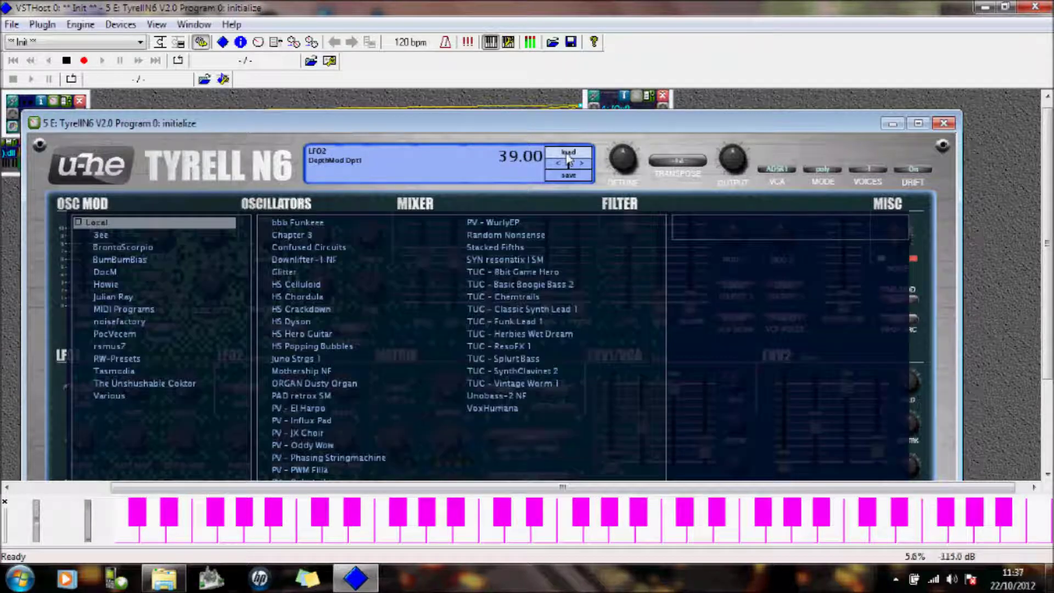
- Load HS Chordula, then Tasmedia's Red Vibe preset, playing notes with each
{"action": "left_click", "coordinate": [317, 297]}
{"action": "mouse_move", "coordinate": [274, 534]}
{"action": "left_mouse_down"}
{"action": "mouse_move", "coordinate": [565, 532]}
{"action": "mouse_move", "coordinate": [605, 544]}
{"action": "mouse_move", "coordinate": [675, 535]}
{"action": "left_mouse_up"}
{"action": "left_click", "coordinate": [113, 370]}
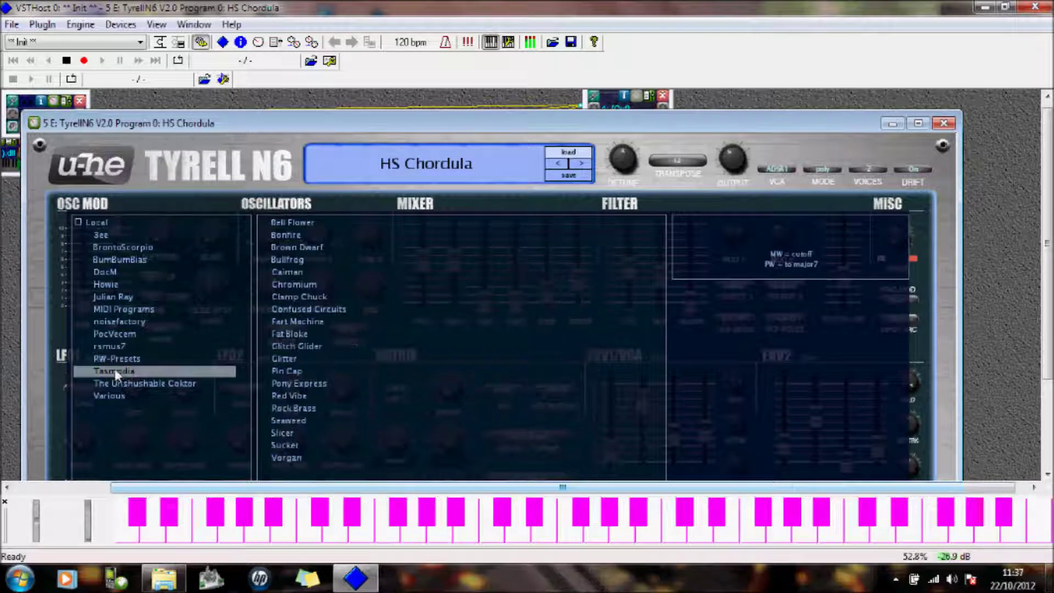
{"action": "left_click", "coordinate": [302, 396]}
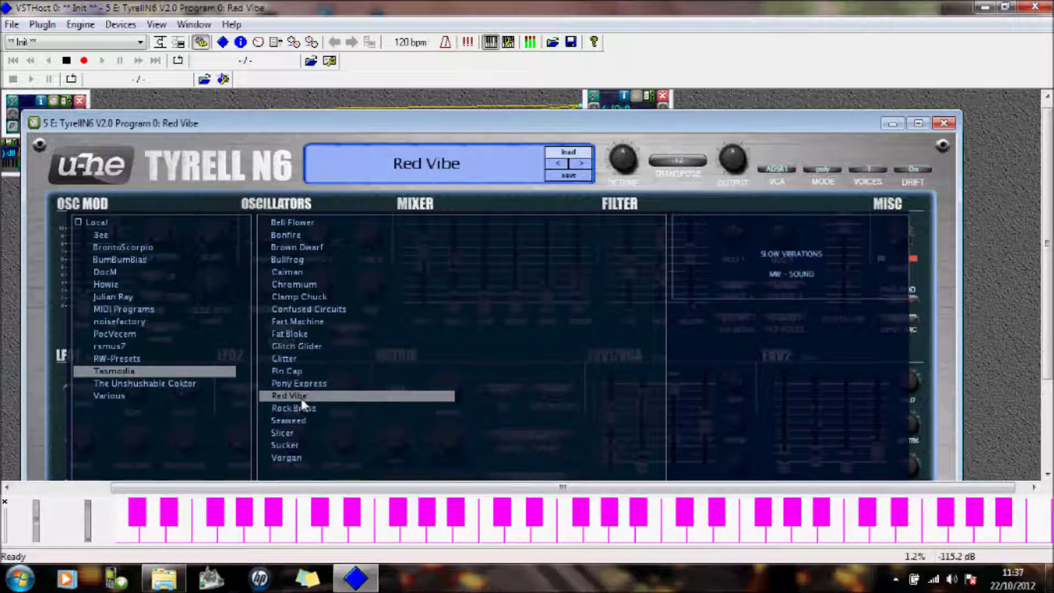
{"action": "mouse_move", "coordinate": [335, 533]}
{"action": "left_mouse_down"}
{"action": "mouse_move", "coordinate": [516, 535]}
{"action": "mouse_move", "coordinate": [506, 524]}
{"action": "left_mouse_up"}
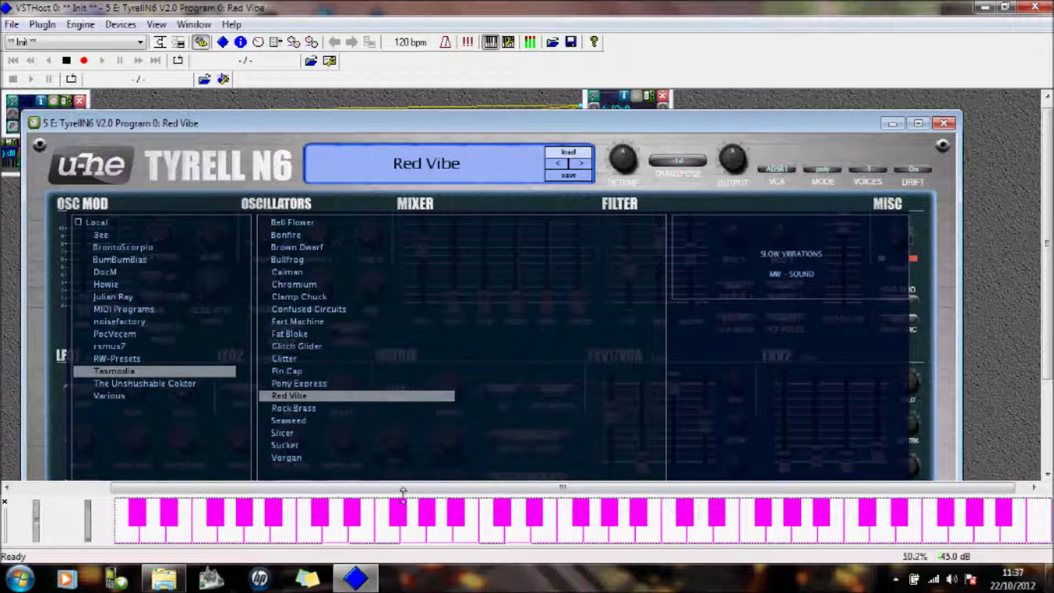
{"action": "left_click", "coordinate": [398, 513]}
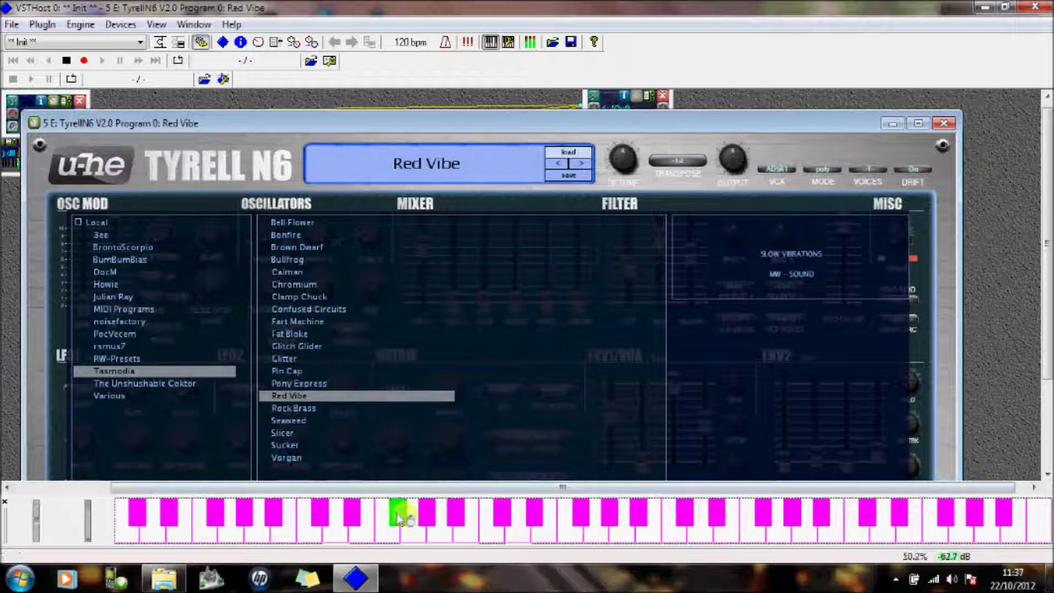
- Load the Glitter preset and play a few notes with it
{"action": "left_click", "coordinate": [301, 361]}
{"action": "left_click", "coordinate": [399, 515]}
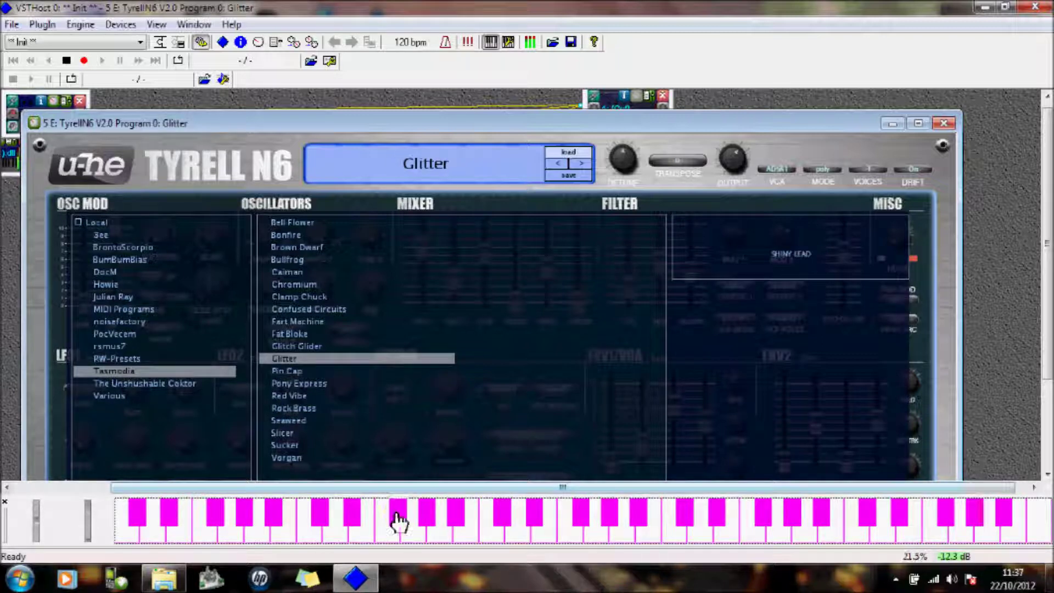
{"action": "left_click", "coordinate": [390, 514]}
{"action": "left_click", "coordinate": [399, 515]}
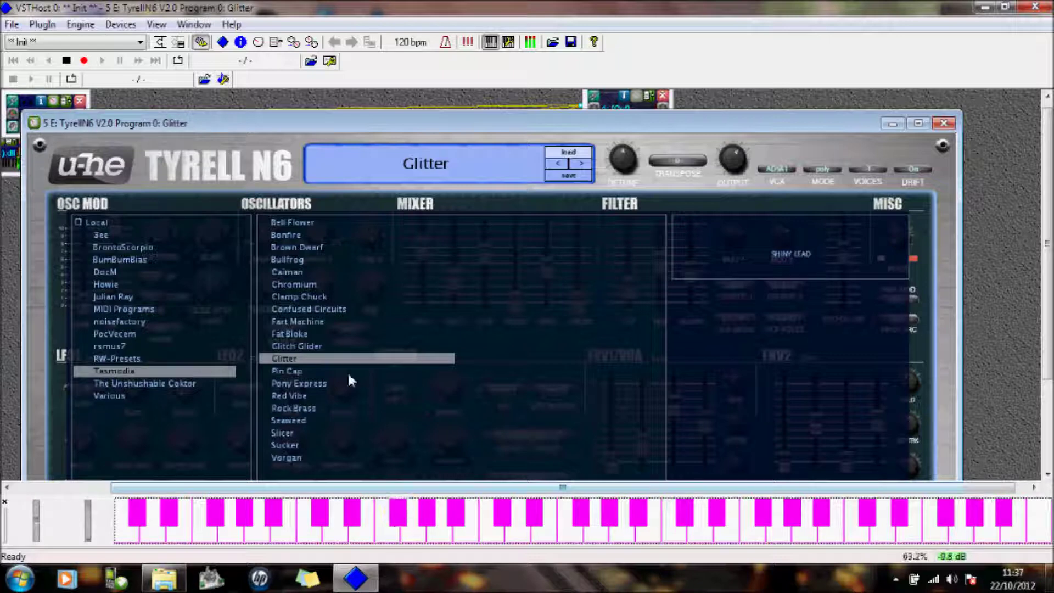
- Load the Chromium preset, play four notes, then close VSTHost
{"action": "left_click", "coordinate": [307, 284]}
{"action": "left_click", "coordinate": [399, 516]}
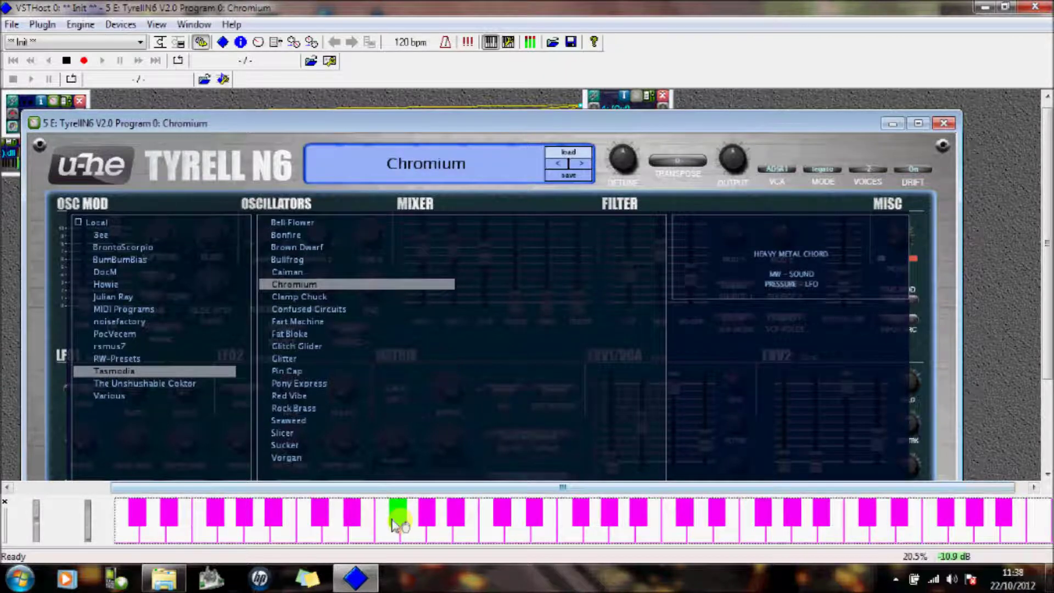
{"action": "left_click", "coordinate": [396, 519]}
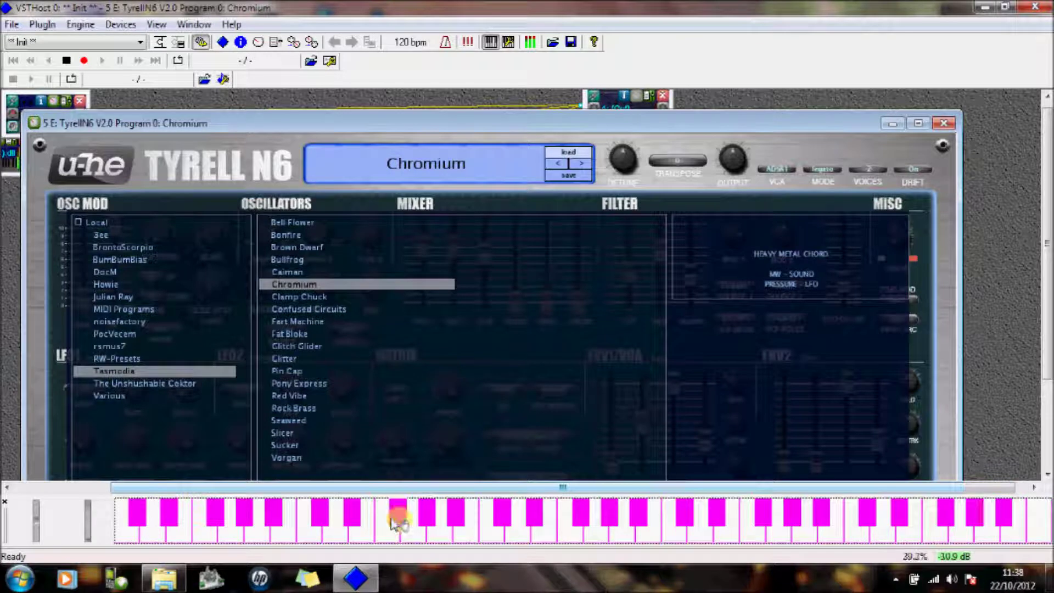
{"action": "left_click", "coordinate": [426, 516]}
{"action": "left_click", "coordinate": [461, 517]}
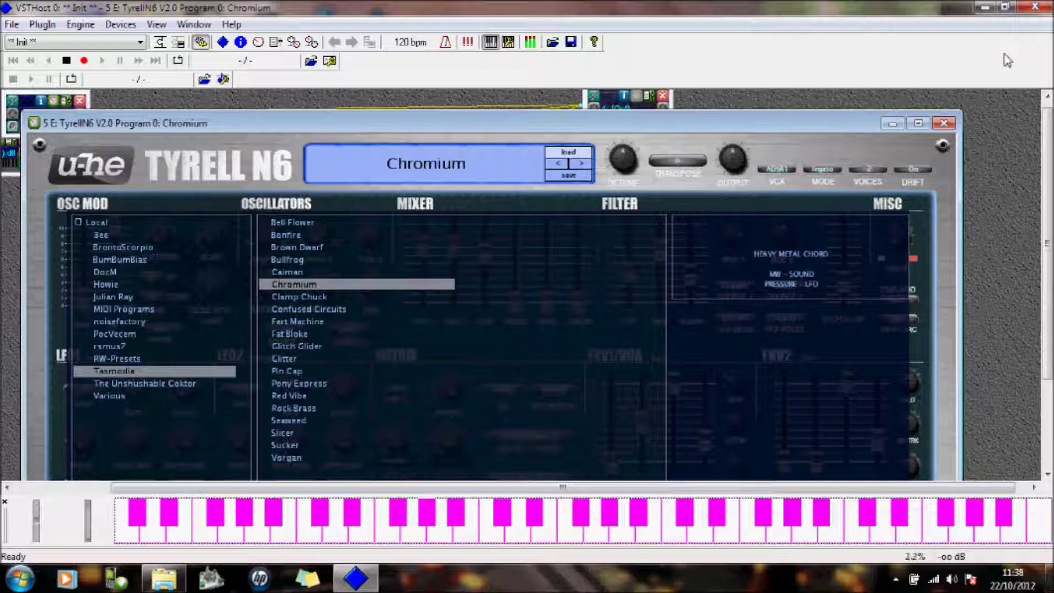
{"action": "left_click", "coordinate": [1035, 8]}
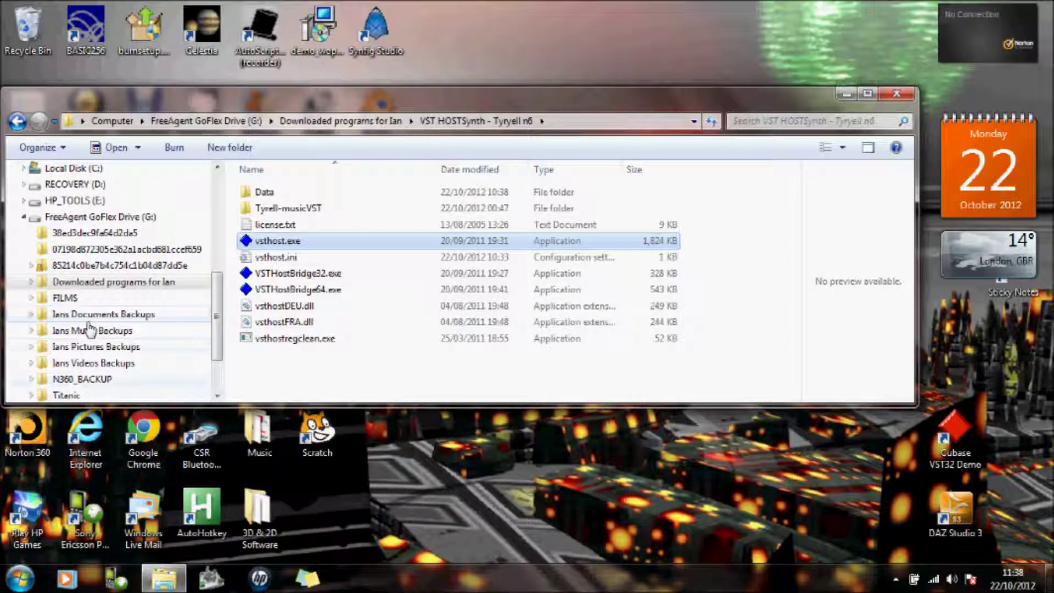
- Go from the downloaded programs folder into VST HOSTSynth - Synth1 and launch its vsthost.exe
{"action": "left_click", "coordinate": [329, 121]}
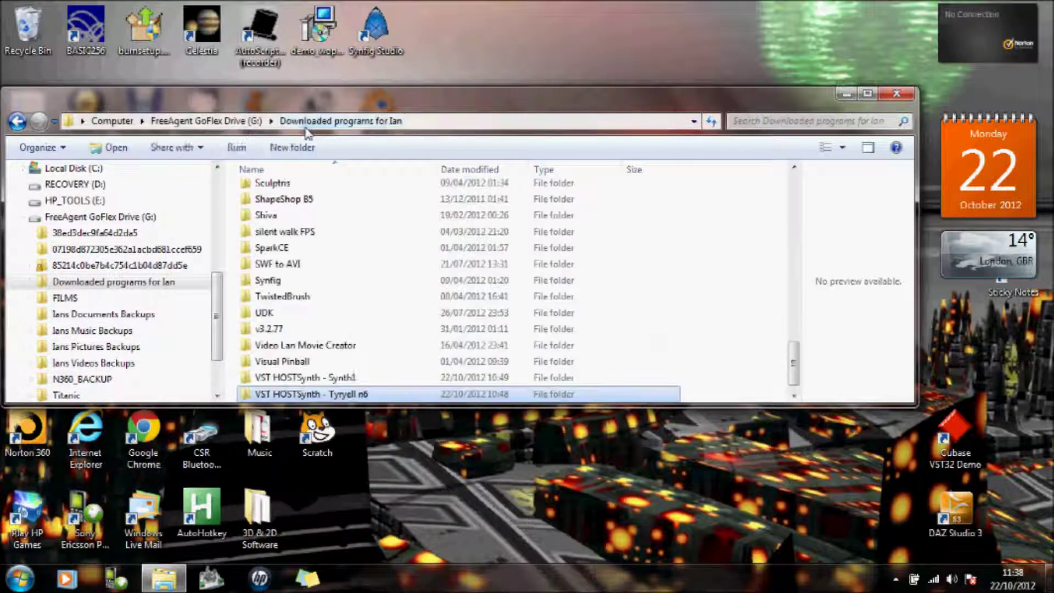
{"action": "double_click", "coordinate": [346, 378]}
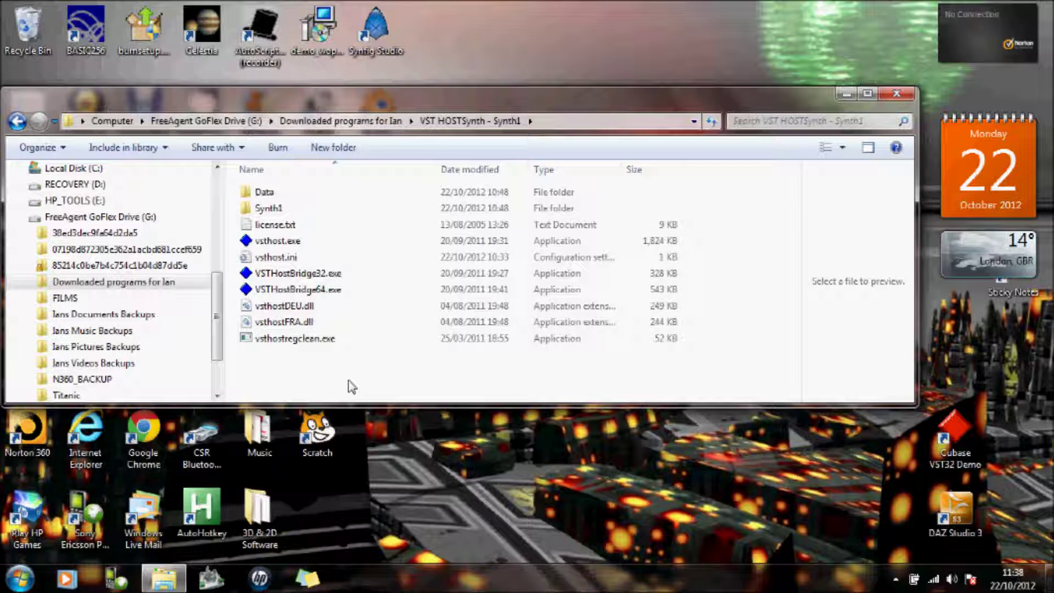
{"action": "double_click", "coordinate": [267, 209]}
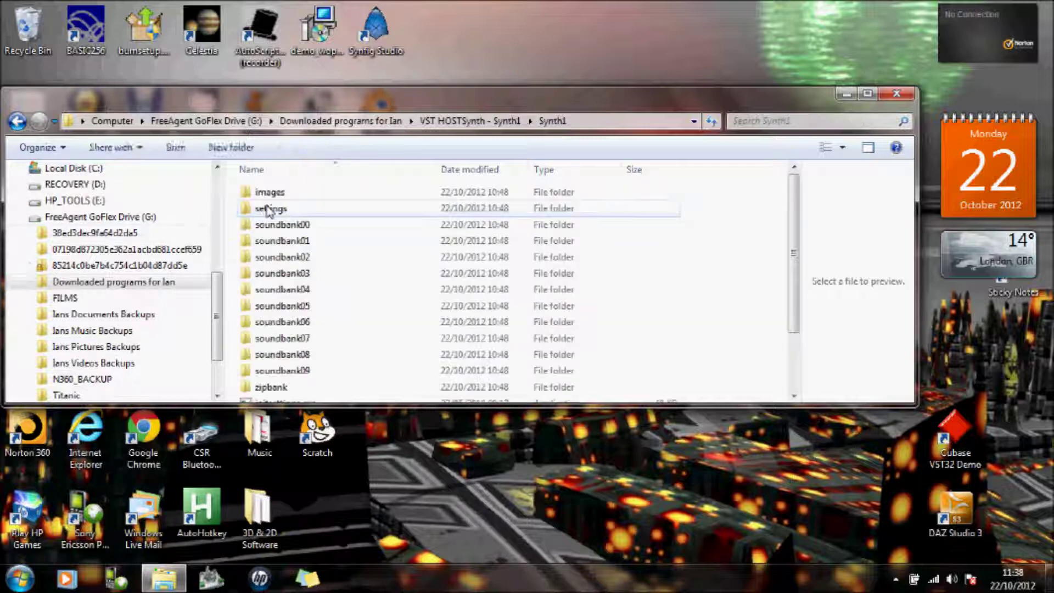
{"action": "left_click", "coordinate": [396, 122]}
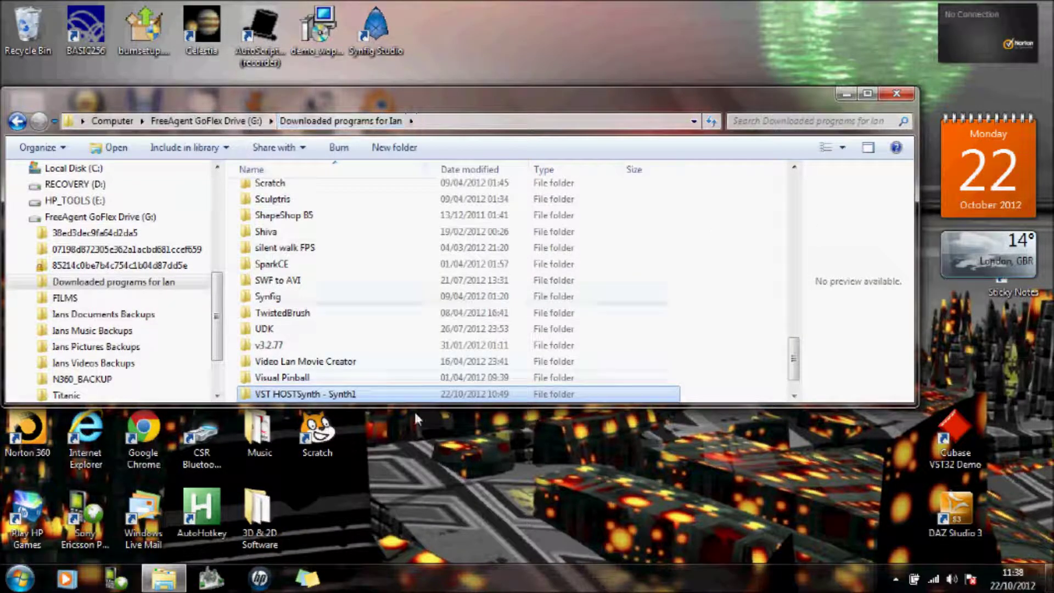
{"action": "double_click", "coordinate": [332, 395]}
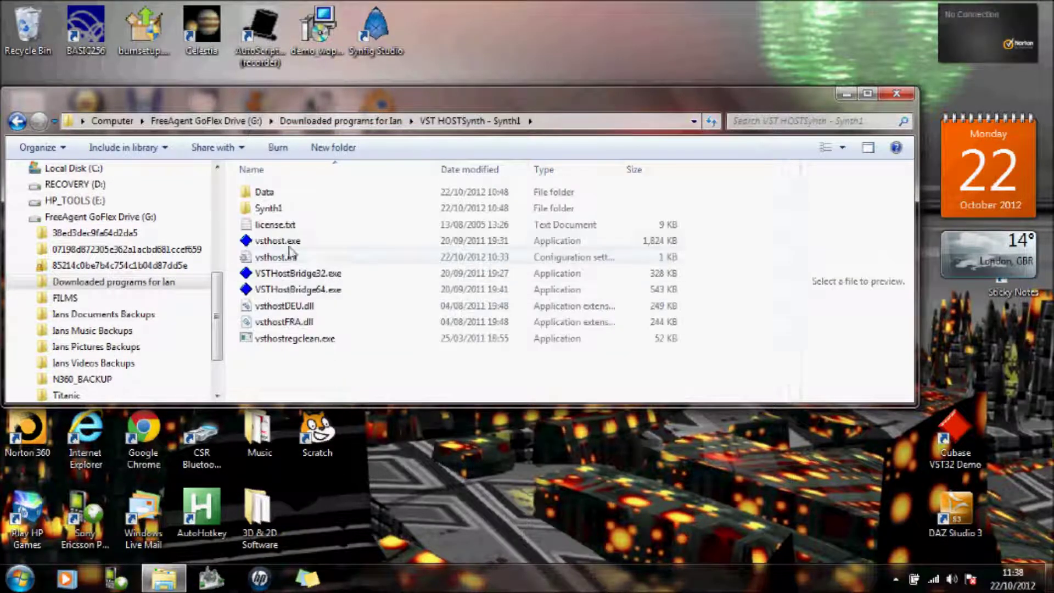
{"action": "left_click", "coordinate": [291, 242]}
{"action": "double_click", "coordinate": [291, 242]}
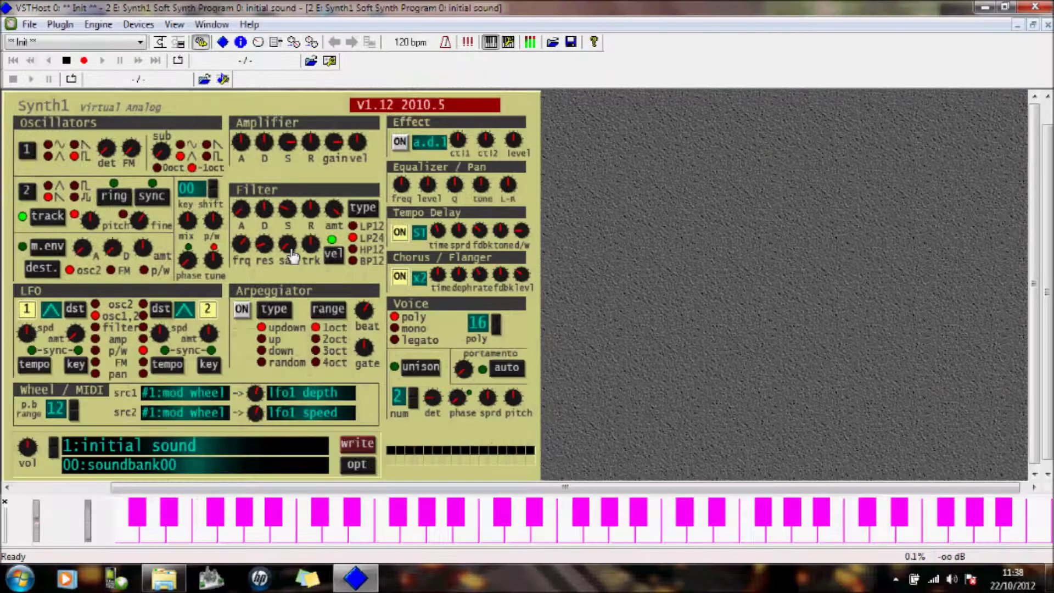
- Play a run along the keyboard and two single notes with Synth1's initial sound
{"action": "left_click_drag", "start_coordinate": [321, 524], "coordinate": [753, 529]}
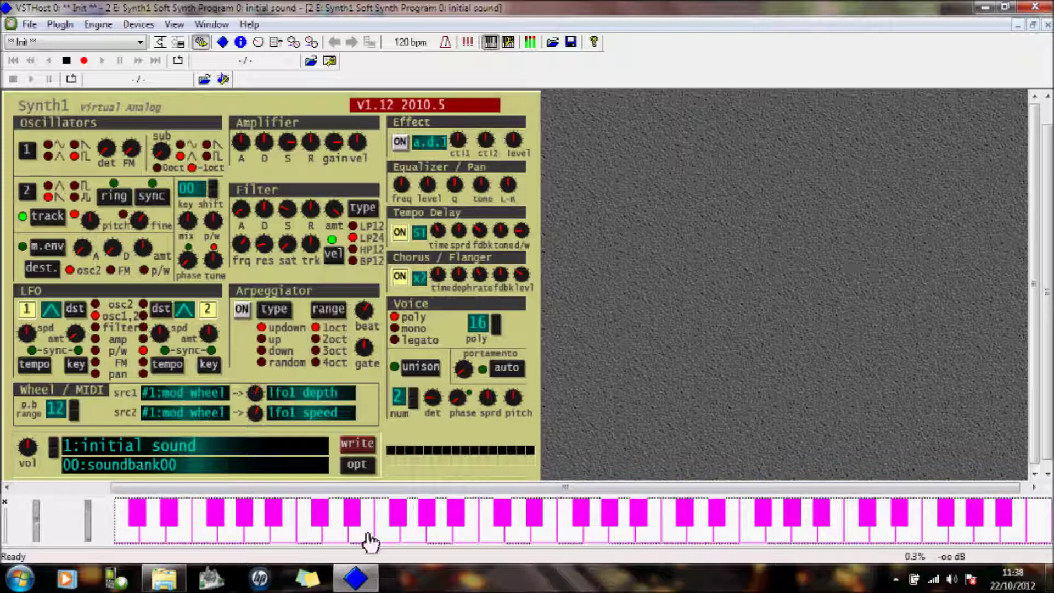
{"action": "left_click", "coordinate": [450, 518]}
{"action": "left_click", "coordinate": [504, 514]}
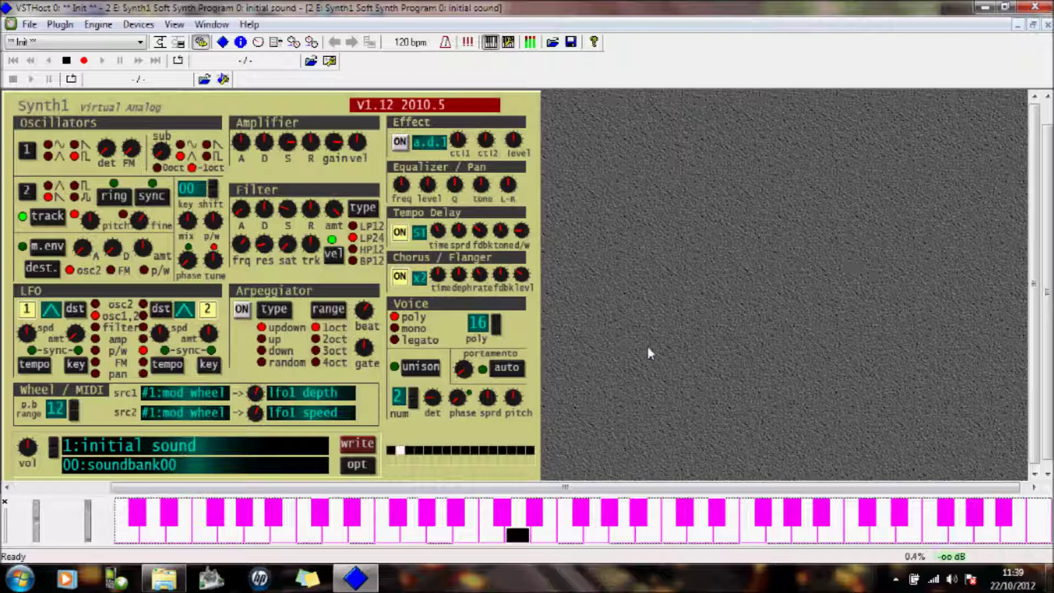
- Switch Synth1's LFO2 waveform to square and play a note to hear it
{"action": "left_click", "coordinate": [185, 310]}
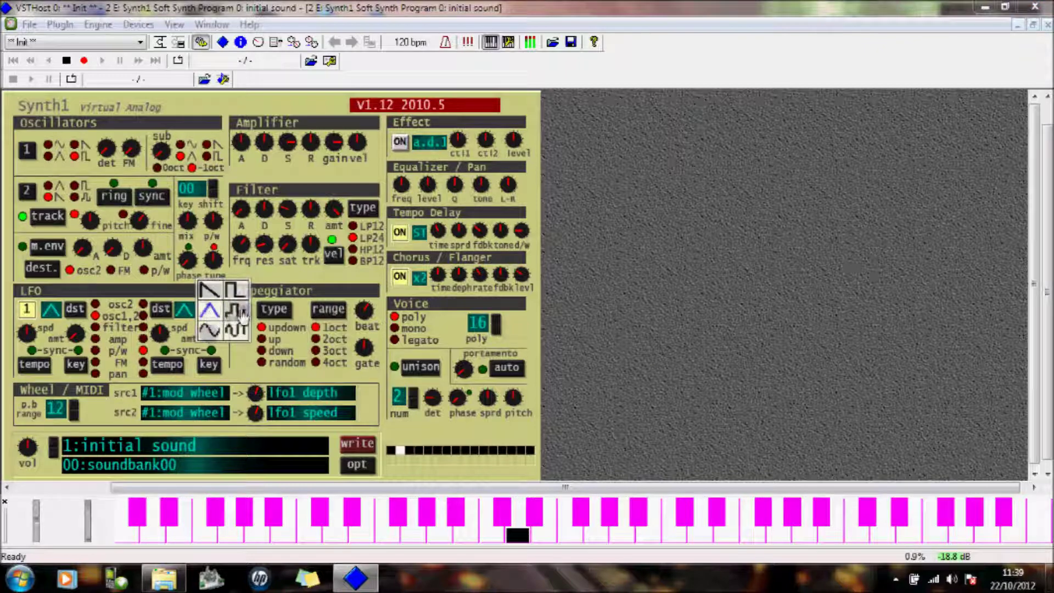
{"action": "left_click", "coordinate": [242, 320]}
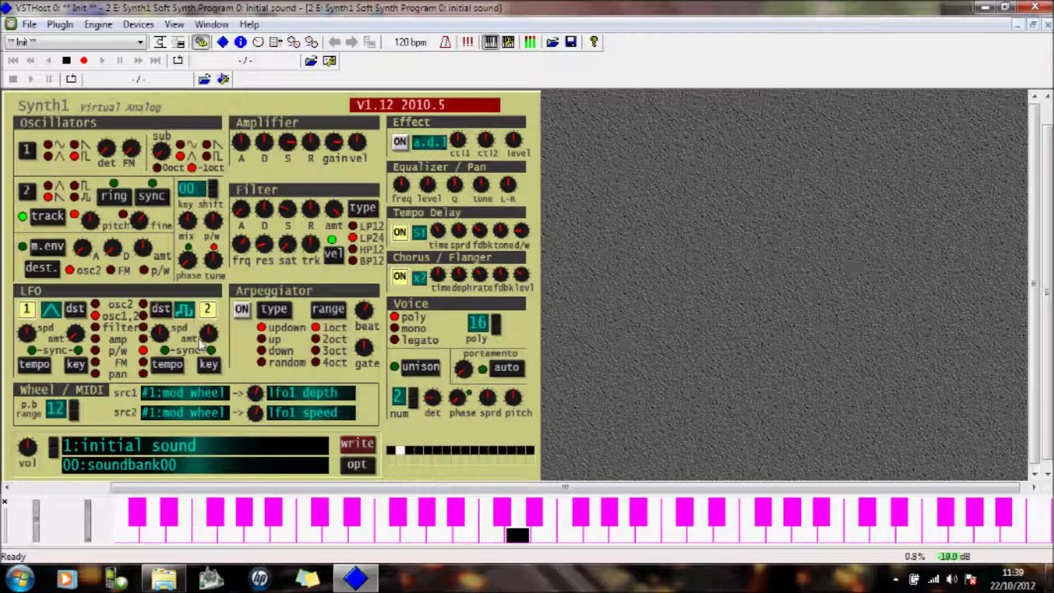
{"action": "left_click", "coordinate": [510, 536]}
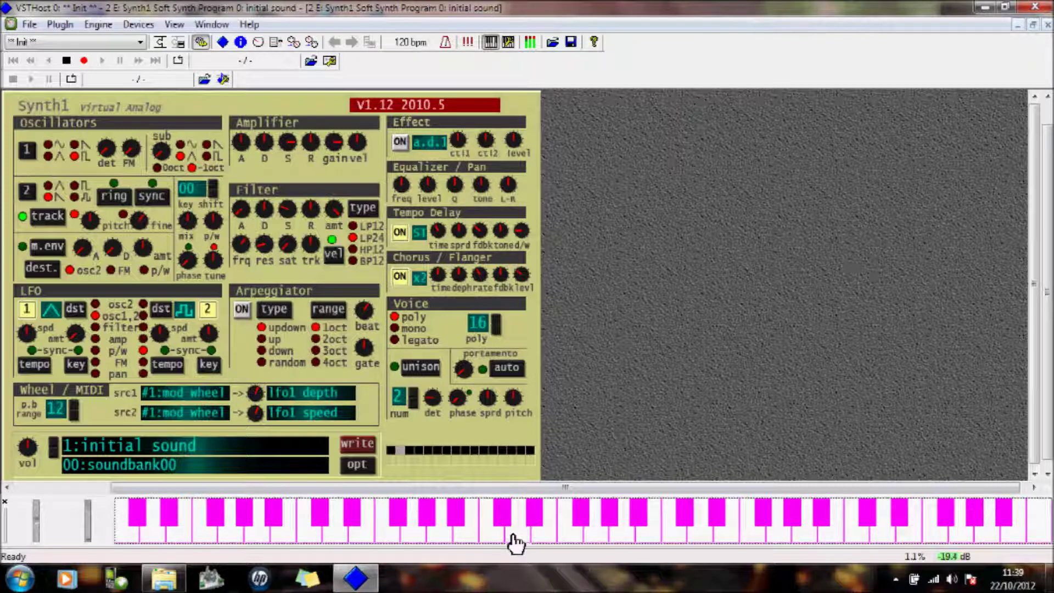
{"action": "left_click", "coordinate": [514, 535]}
{"action": "left_click", "coordinate": [512, 533]}
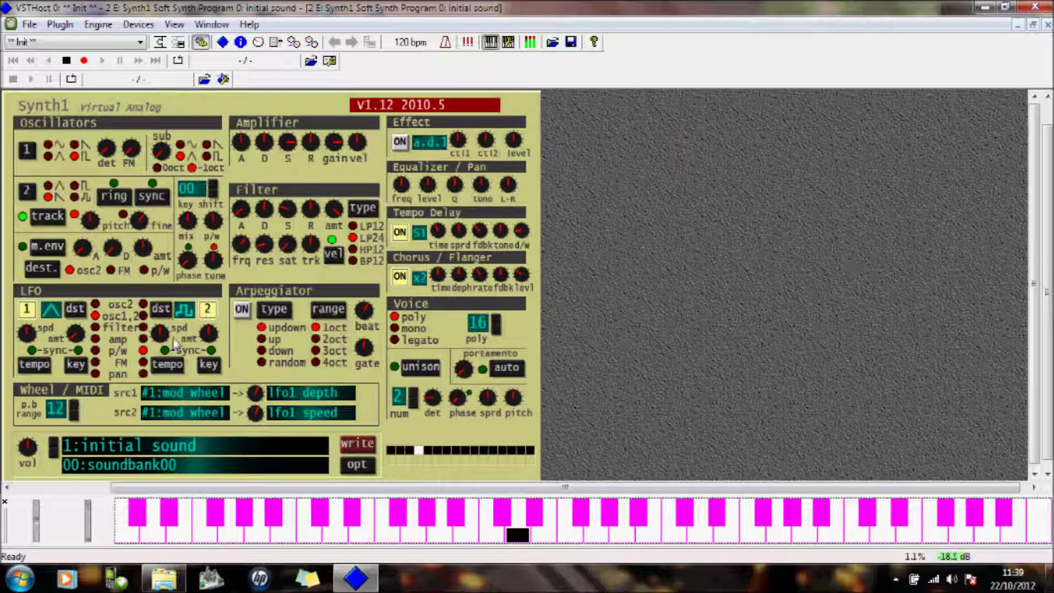
- Open LFO2's tempo sync options, close them unchanged, and release the held note
{"action": "left_click", "coordinate": [183, 371]}
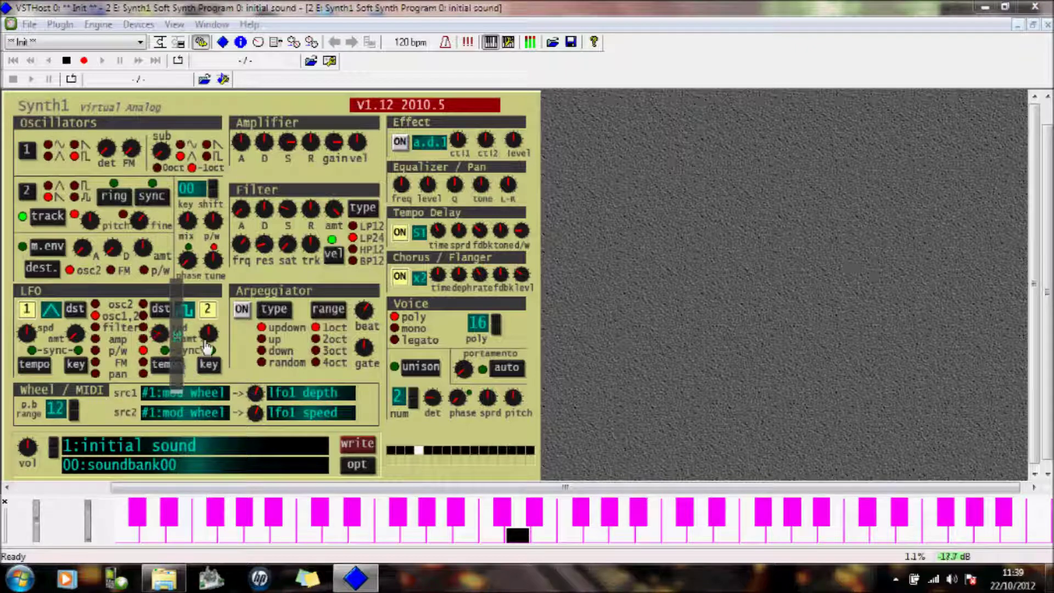
{"action": "left_click", "coordinate": [265, 344]}
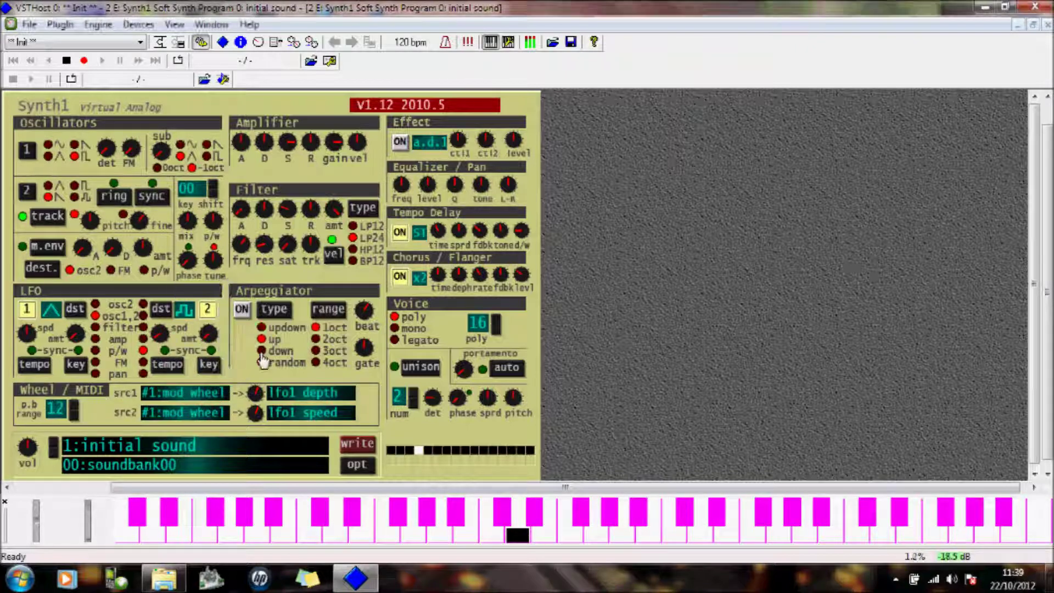
{"action": "left_click", "coordinate": [519, 538]}
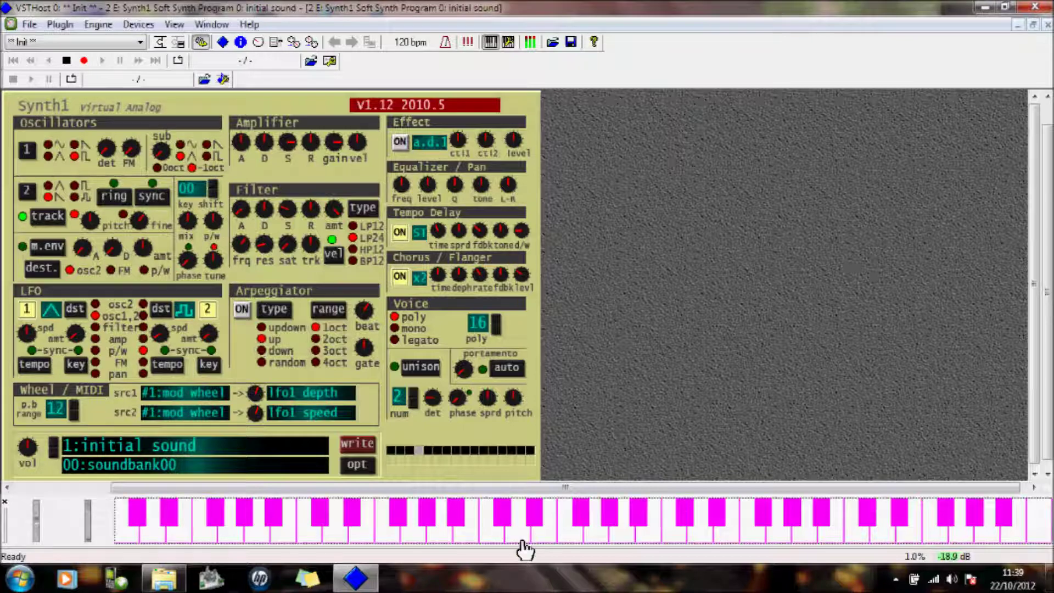